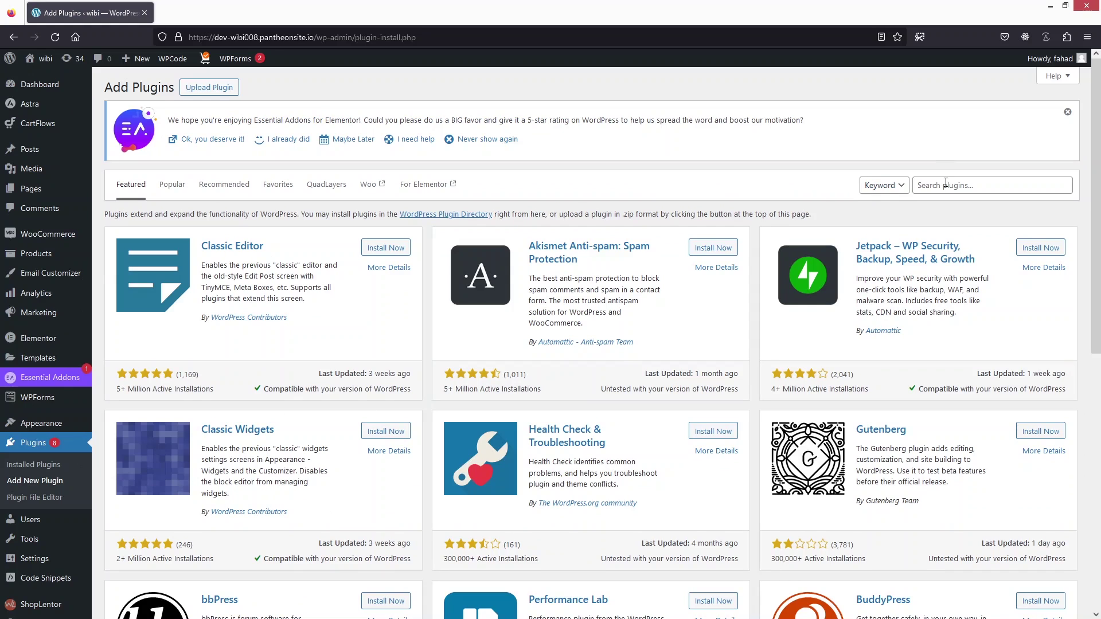
Search the plugin directory for Woolentor to check the ShopLentor plugin
{"action": "left_click", "coordinate": [946, 182]}
{"action": "type", "text": "Woolentor"}
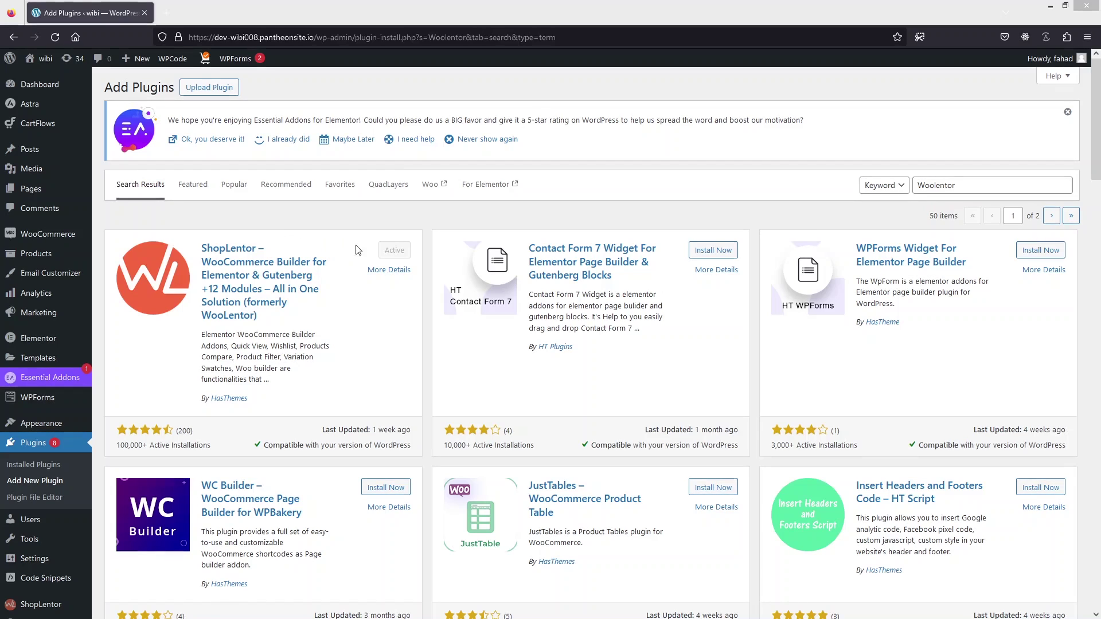
{"action": "mouse_move", "coordinate": [48, 608]}
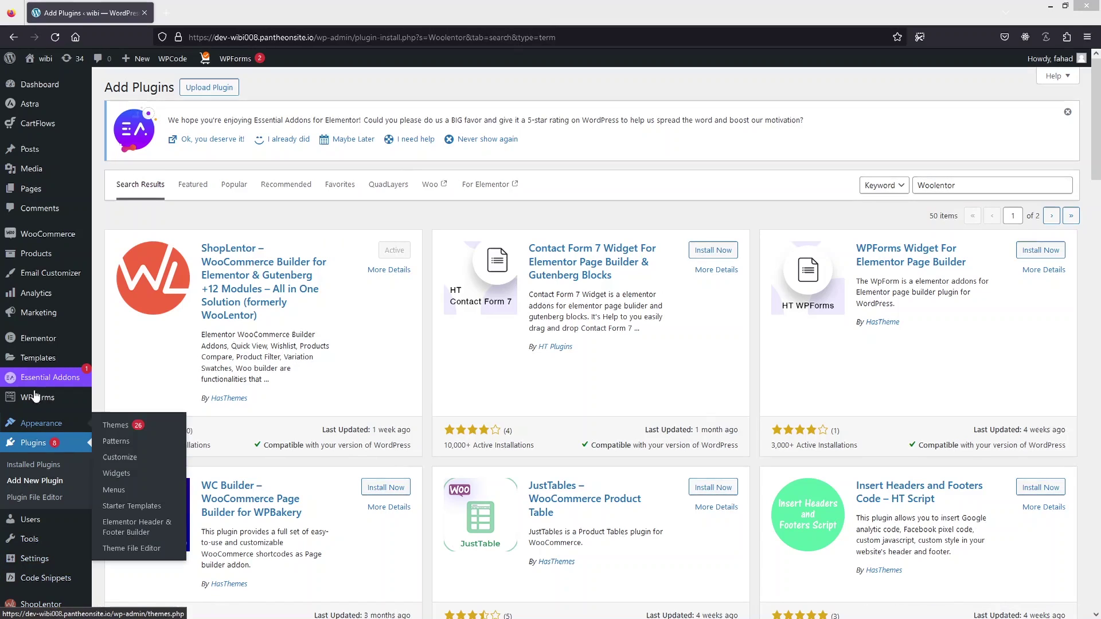
Open Elementor's list of saved templates
{"action": "mouse_move", "coordinate": [30, 360]}
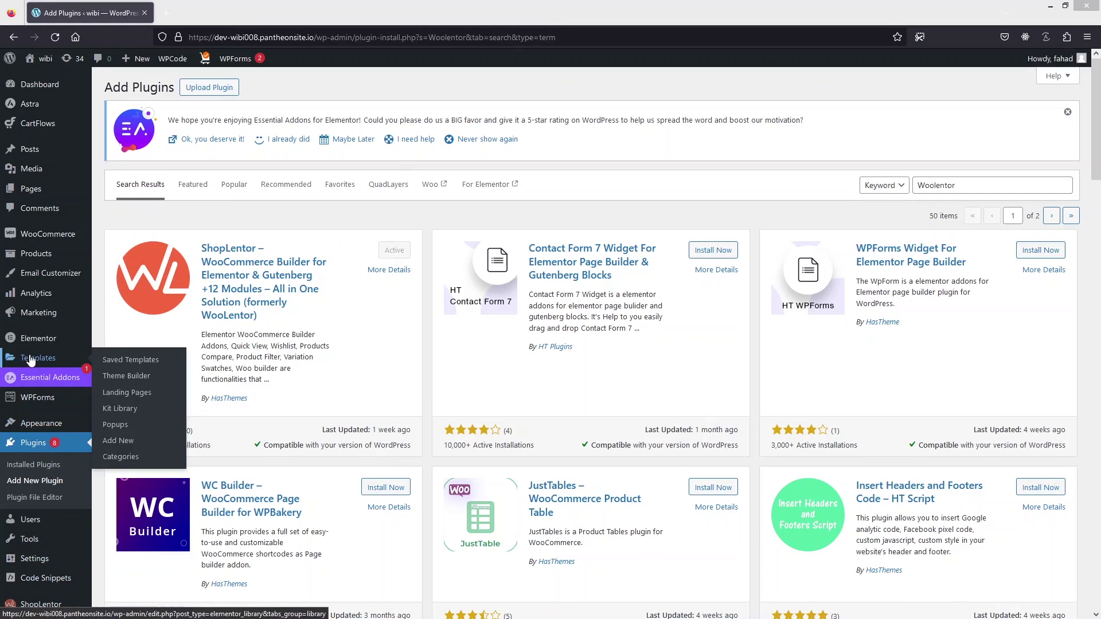
{"action": "left_click", "coordinate": [130, 360]}
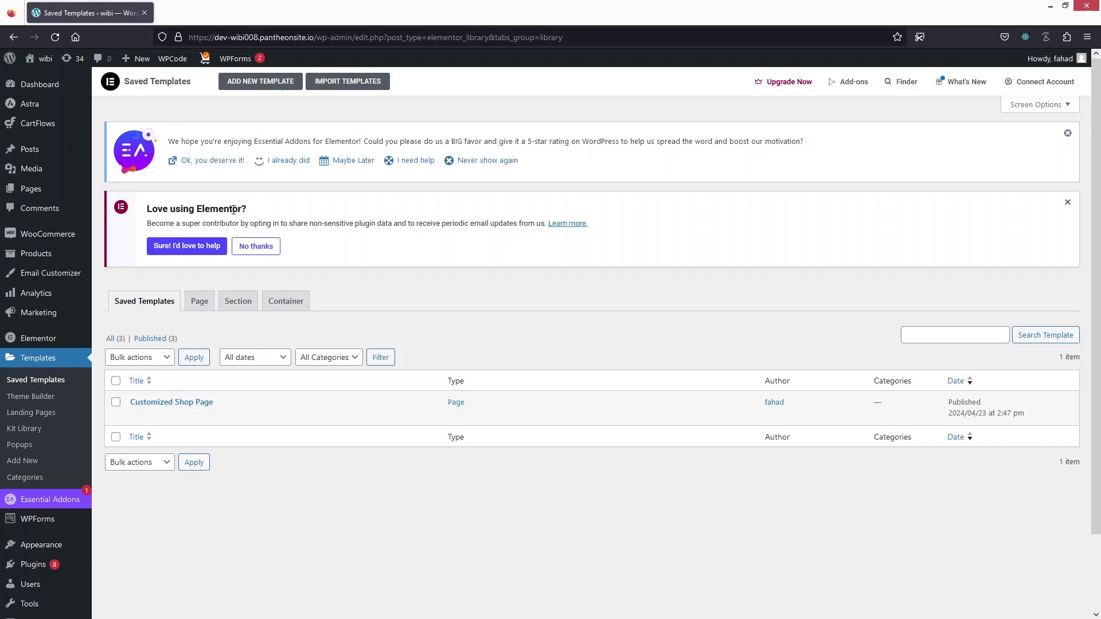
{"action": "left_click", "coordinate": [58, 363]}
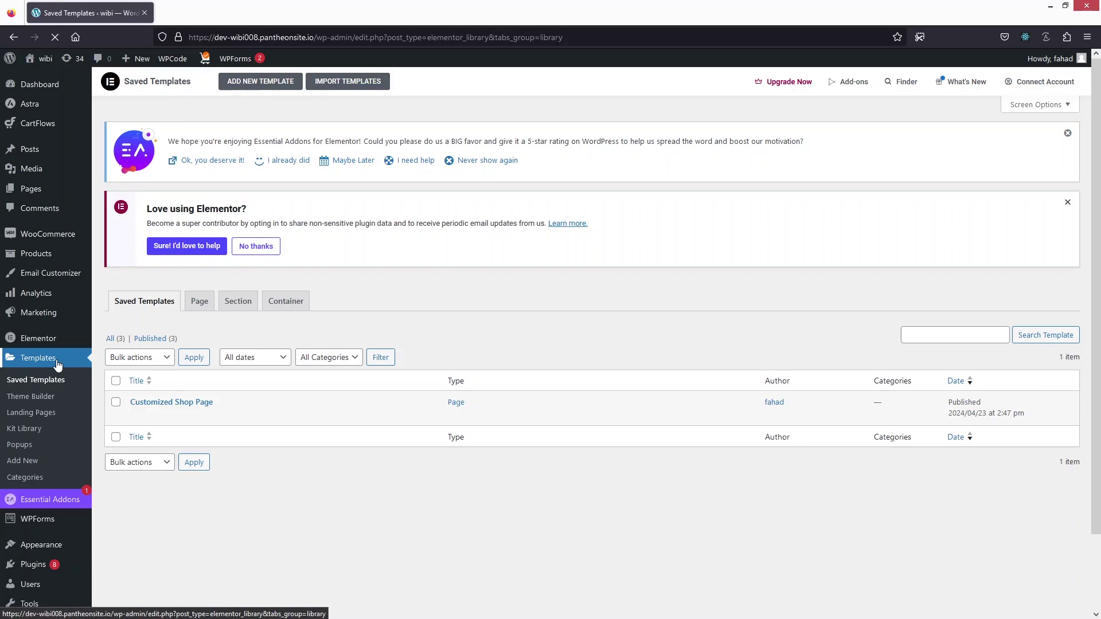
Create a new template of type Page named "Product Page (Customized)"
{"action": "left_click", "coordinate": [252, 86]}
{"action": "left_click", "coordinate": [582, 326]}
{"action": "left_click", "coordinate": [570, 393]}
{"action": "left_click", "coordinate": [598, 380]}
{"action": "type", "text": "Product Page"}
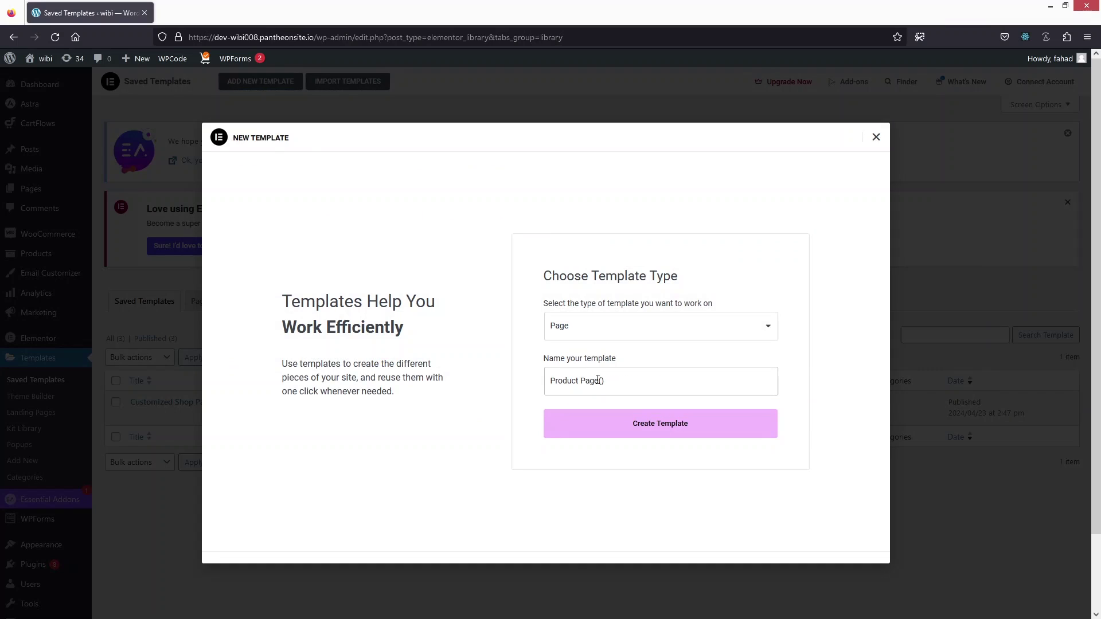
{"action": "type", "text": " (Customized)"}
{"action": "left_click", "coordinate": [614, 435]}
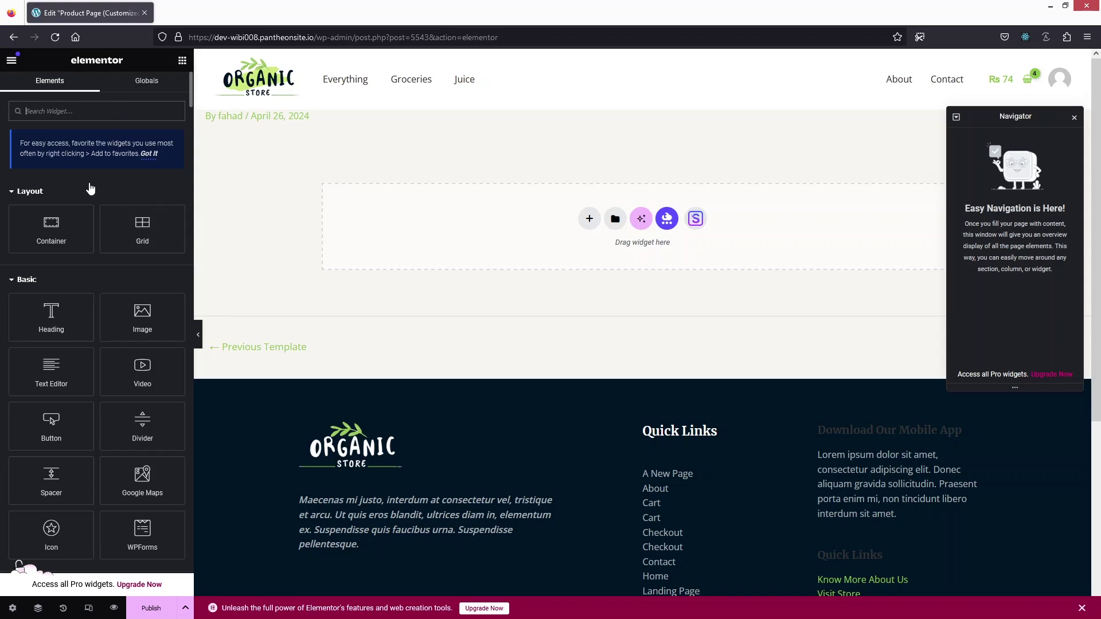
Collapse the widget categories above ShopLentor and examine the WL widgets that ShopLentor offers
{"action": "left_click", "coordinate": [33, 279]}
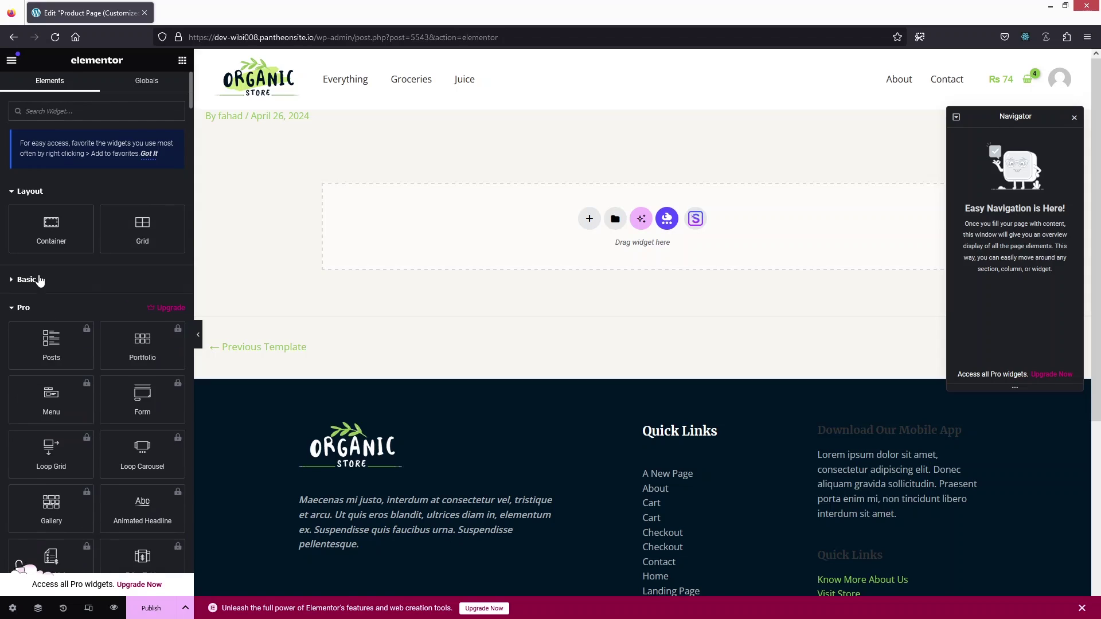
{"action": "left_click", "coordinate": [26, 304]}
{"action": "scroll", "coordinate": [36, 248], "scroll_direction": "down", "scroll_amount": 3}
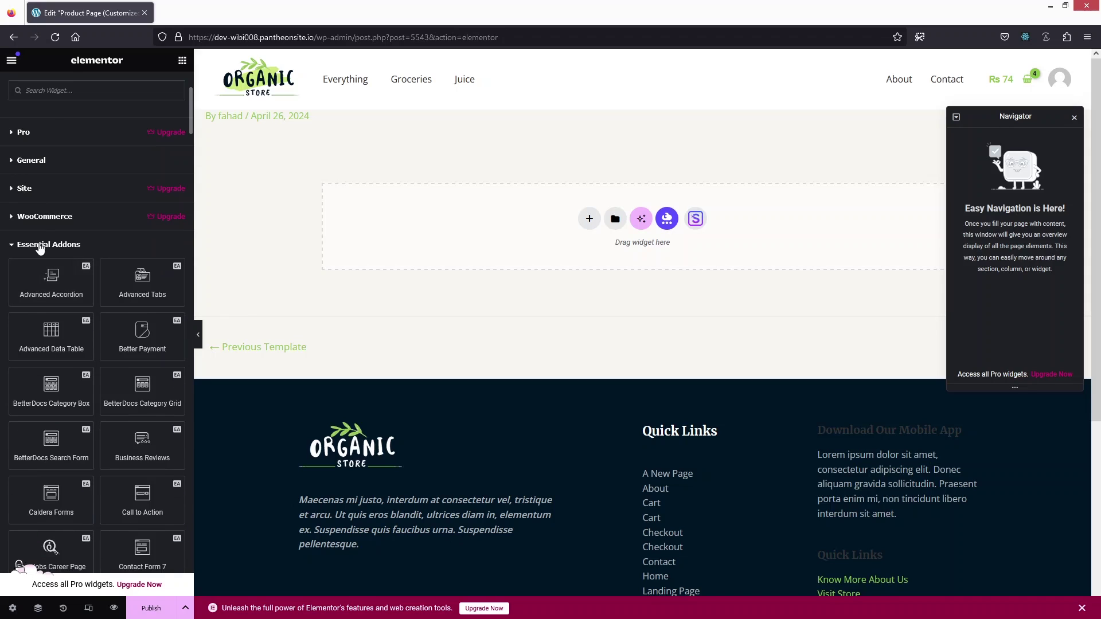
{"action": "left_click", "coordinate": [38, 244]}
{"action": "scroll", "coordinate": [39, 244], "scroll_direction": "down", "scroll_amount": 2}
{"action": "left_click", "coordinate": [39, 214]}
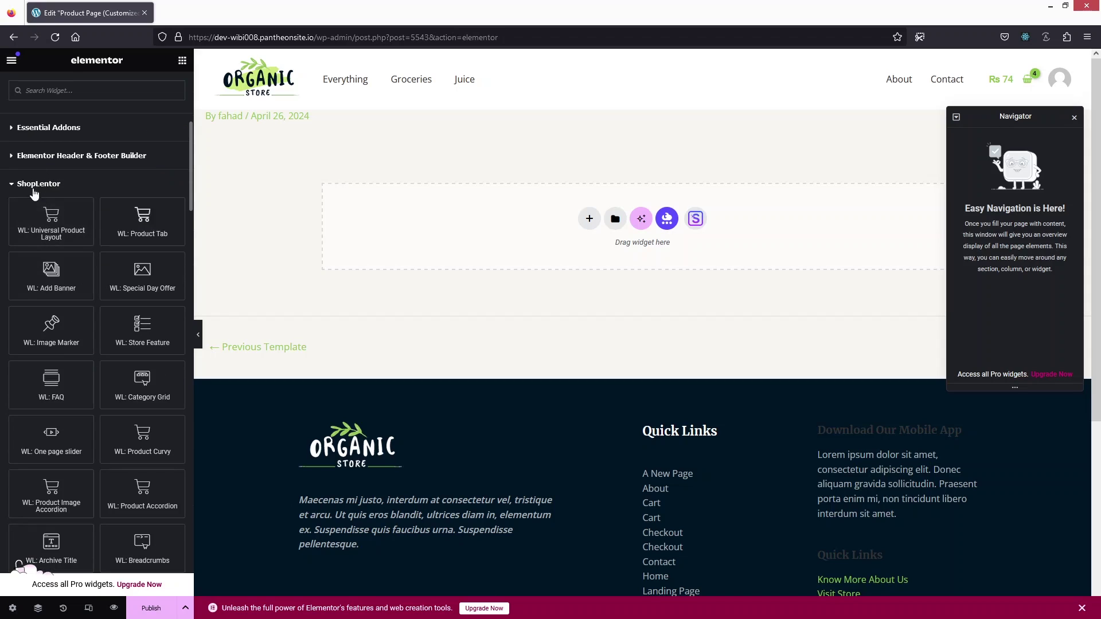
{"action": "scroll", "coordinate": [57, 195], "scroll_direction": "down", "scroll_amount": 2}
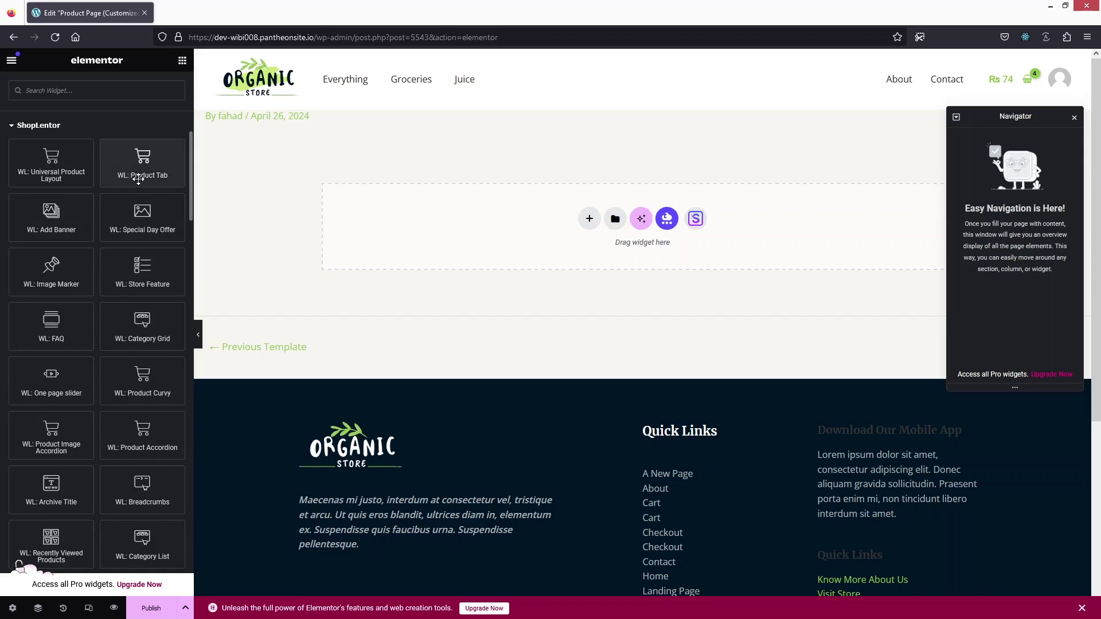
{"action": "scroll", "coordinate": [96, 336], "scroll_direction": "down", "scroll_amount": 1}
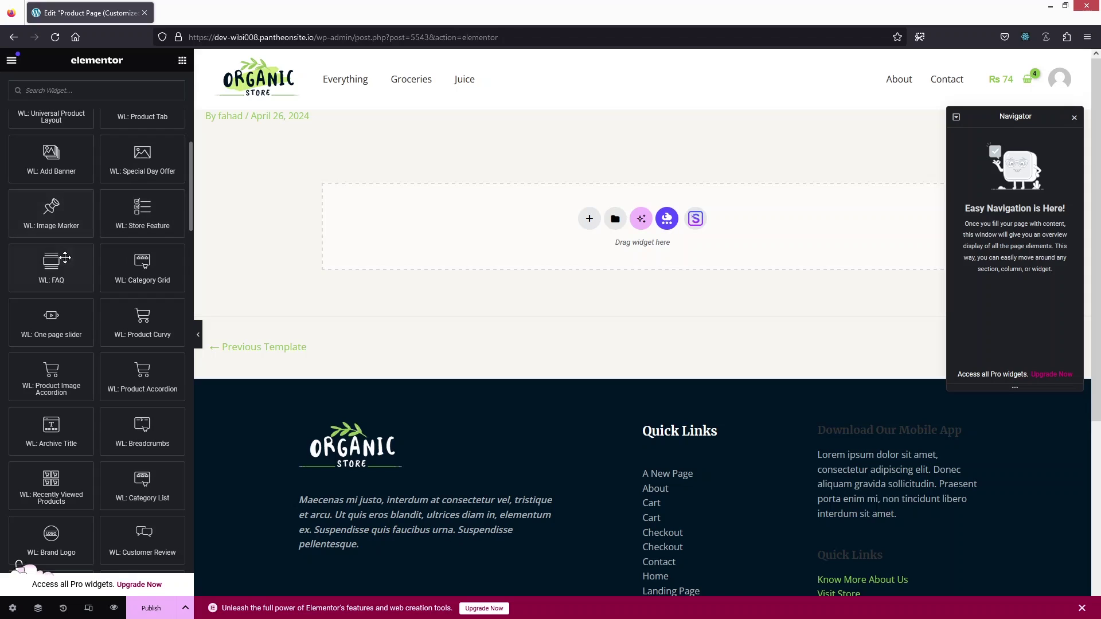
{"action": "scroll", "coordinate": [115, 304], "scroll_direction": "down", "scroll_amount": 1}
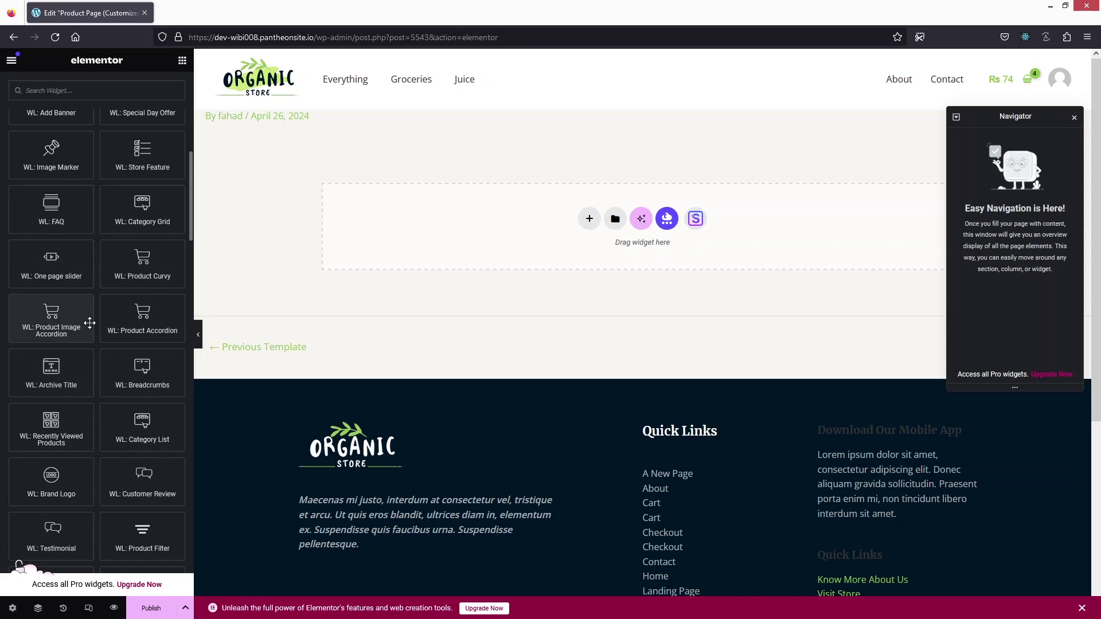
{"action": "scroll", "coordinate": [87, 326], "scroll_direction": "down", "scroll_amount": 3}
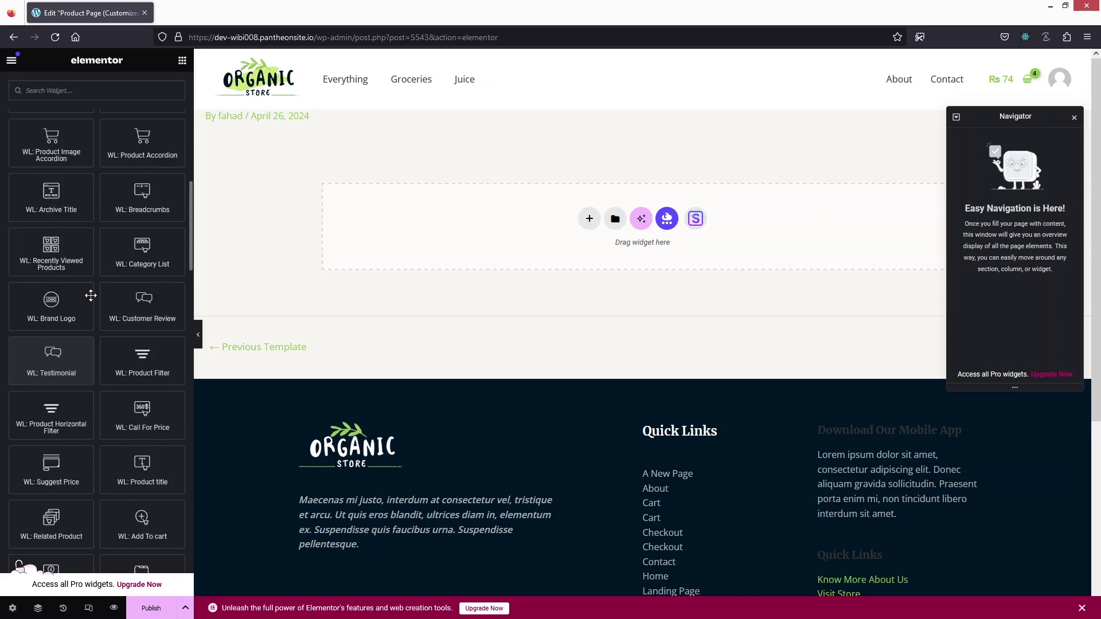
{"action": "scroll", "coordinate": [91, 295], "scroll_direction": "up", "scroll_amount": 6}
Add a container with two equal side-by-side columns to the empty template
{"action": "type", "text": "Product Ima"}
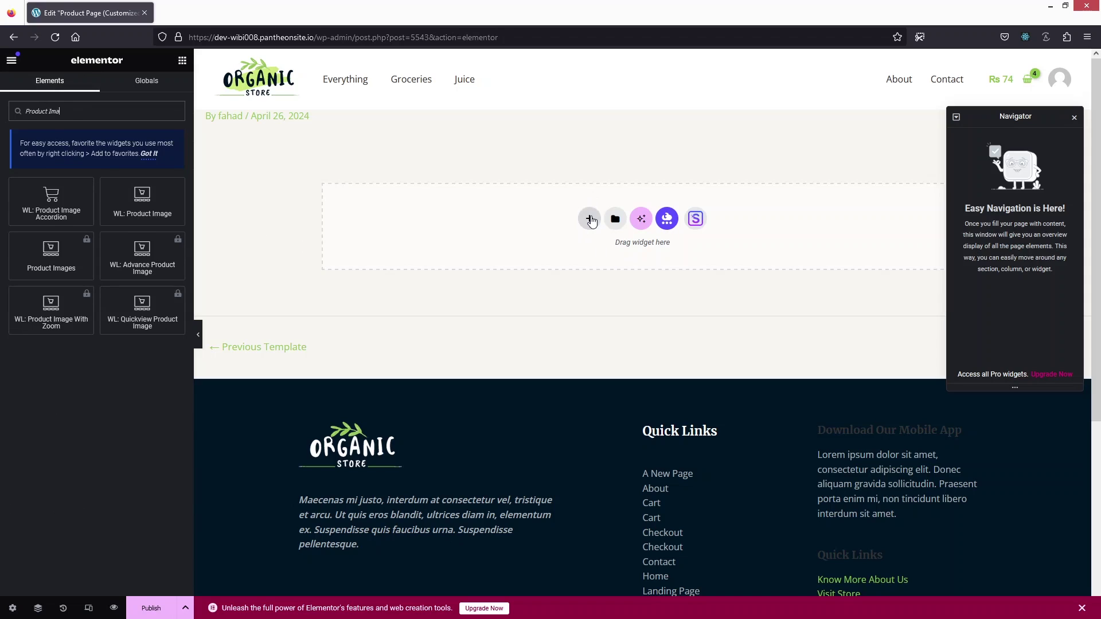
{"action": "left_click", "coordinate": [582, 221]}
{"action": "left_click", "coordinate": [597, 261]}
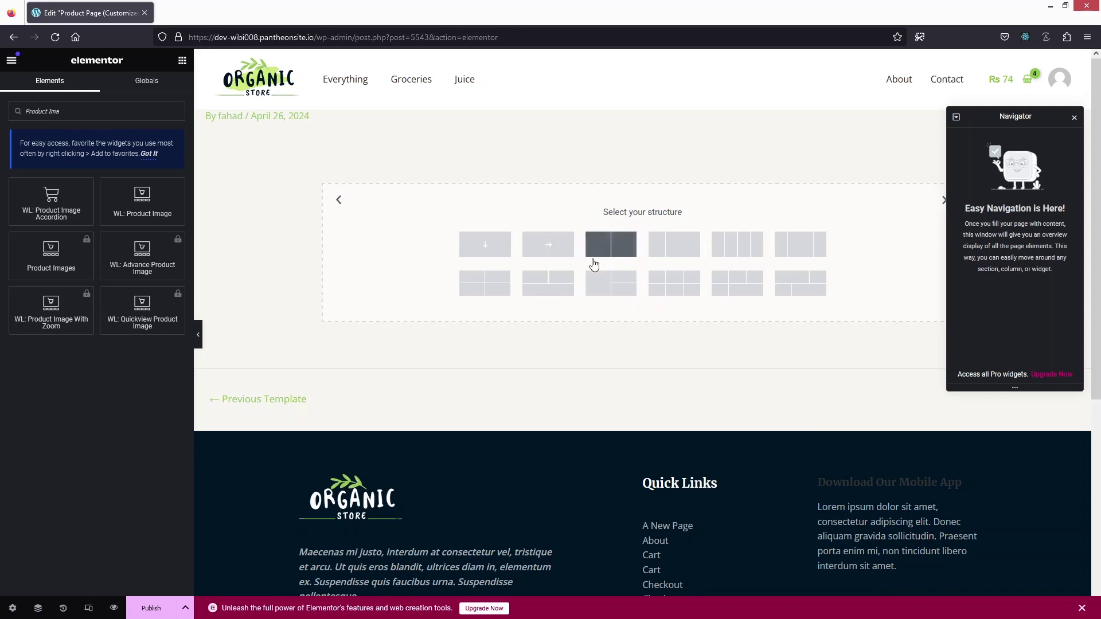
{"action": "left_click", "coordinate": [613, 247]}
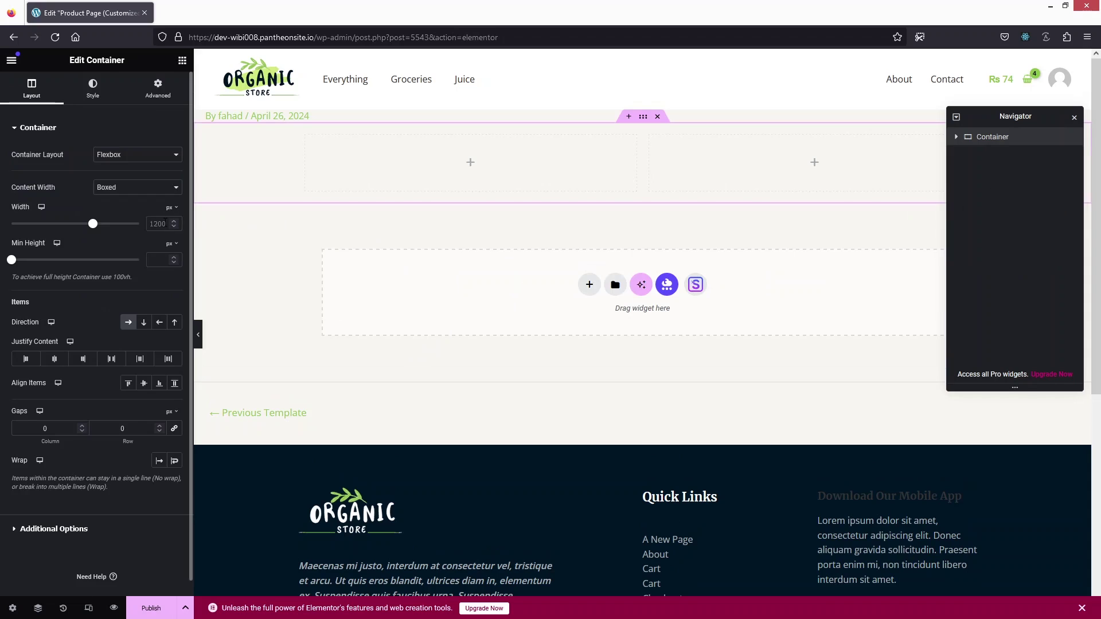
Find the WL: Product Image widget and place it in the container's left column
{"action": "left_click", "coordinate": [181, 61]}
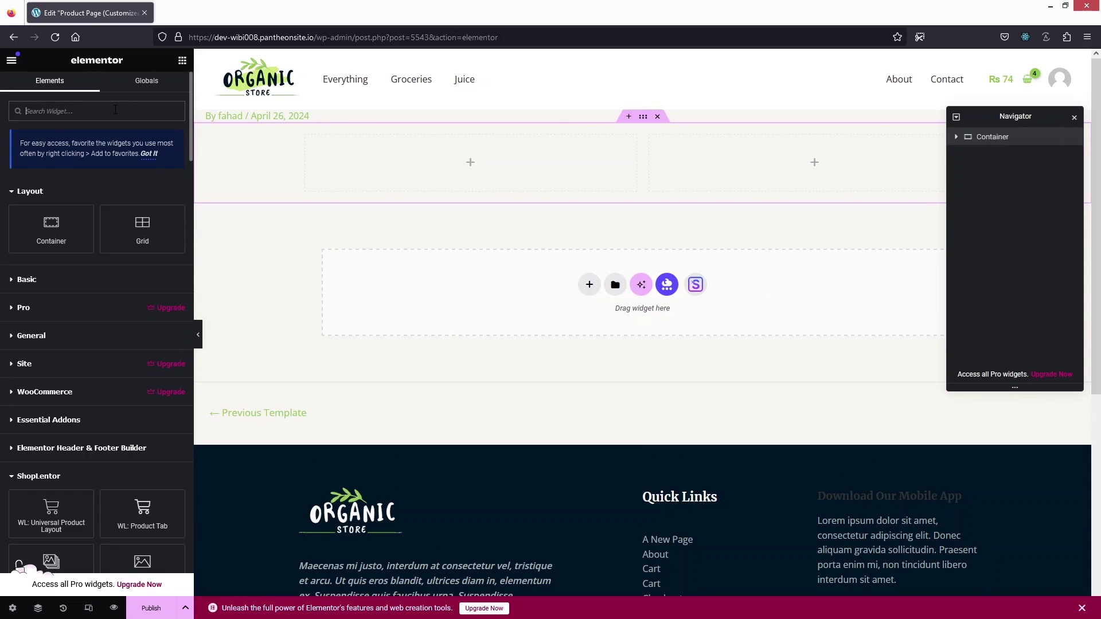
{"action": "left_click", "coordinate": [115, 111]}
{"action": "type", "text": "Product Image"}
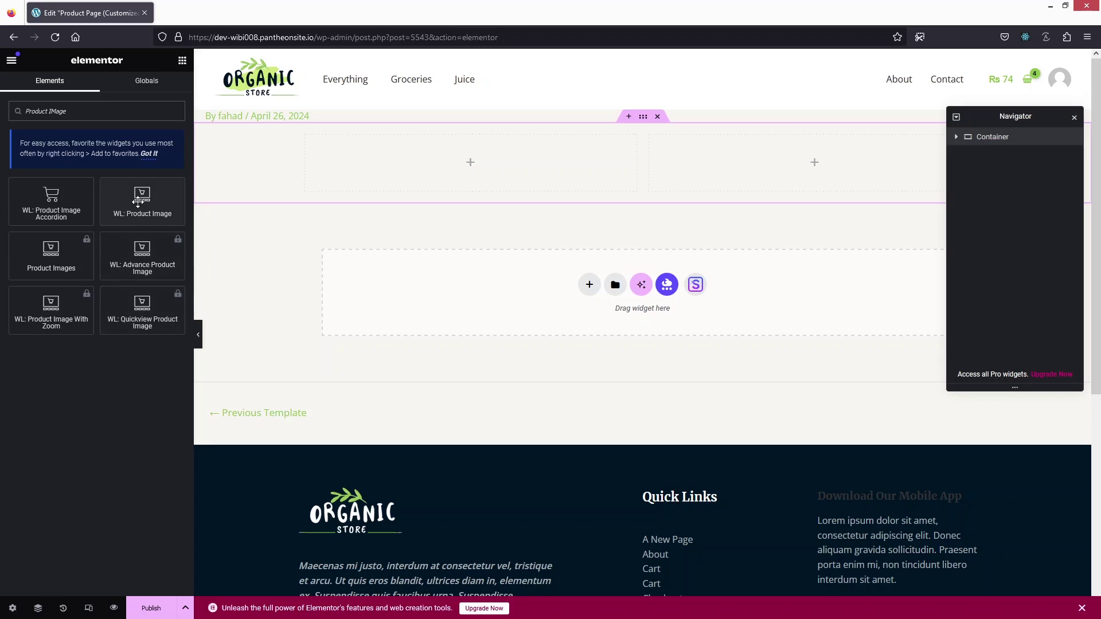
{"action": "left_click_drag", "start_coordinate": [135, 201], "coordinate": [419, 165]}
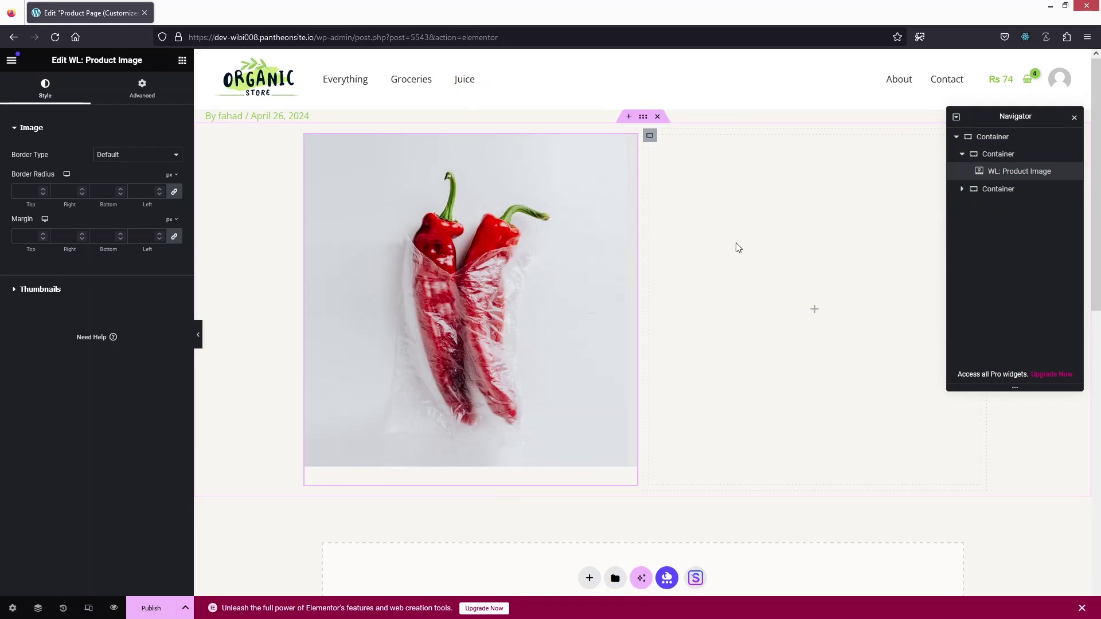
Find the WL: Product title widget and place it in the container's right column
{"action": "left_click", "coordinate": [182, 60]}
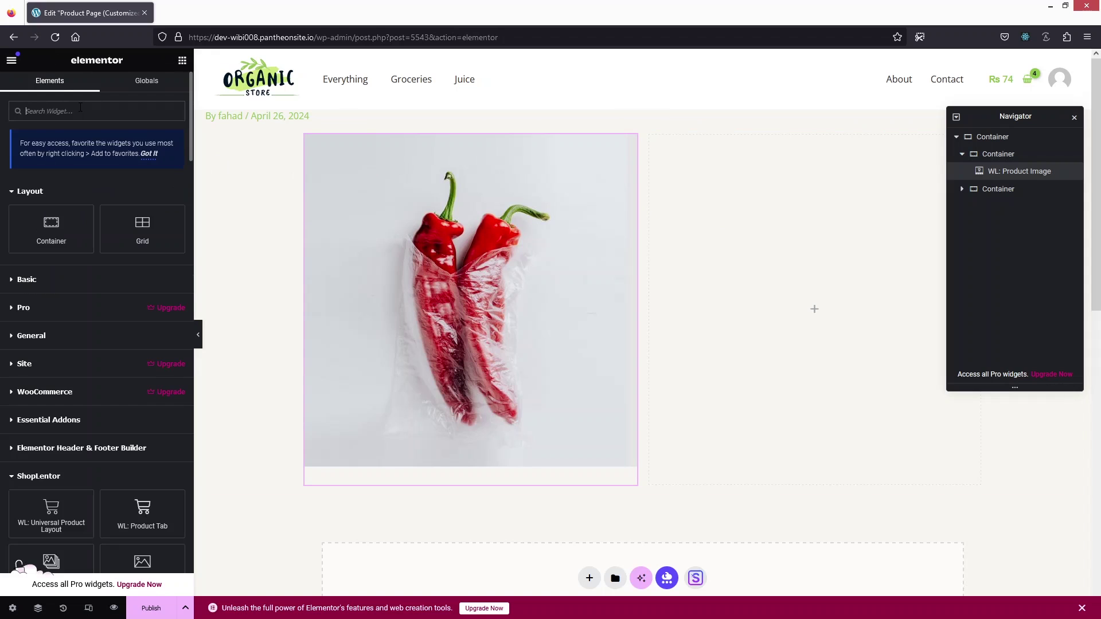
{"action": "type", "text": "Product Tit"}
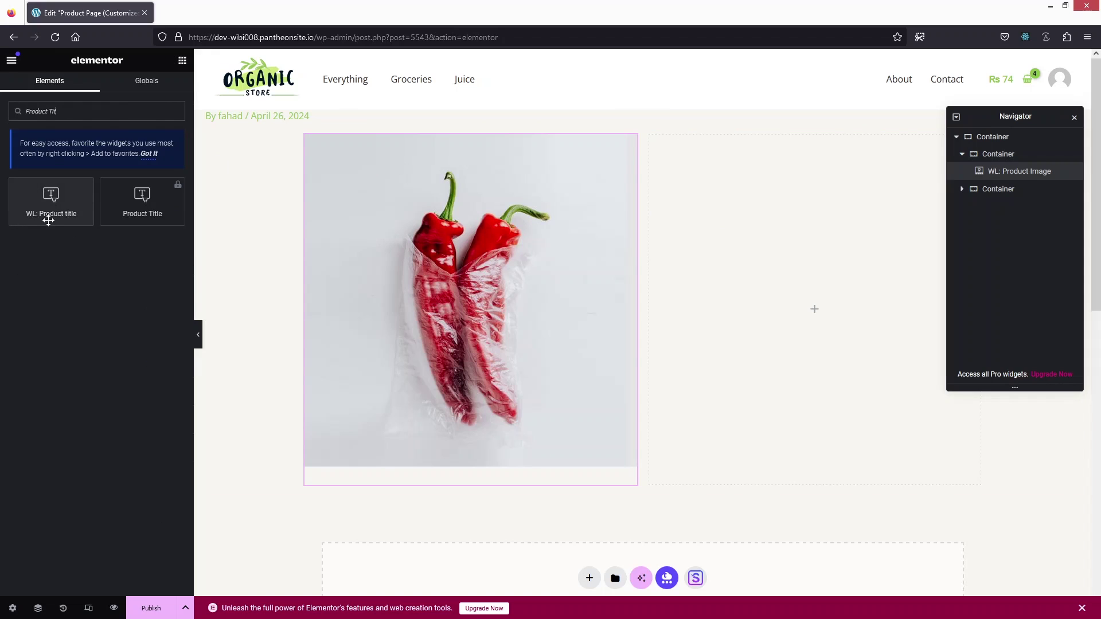
{"action": "left_click_drag", "start_coordinate": [40, 206], "coordinate": [776, 172]}
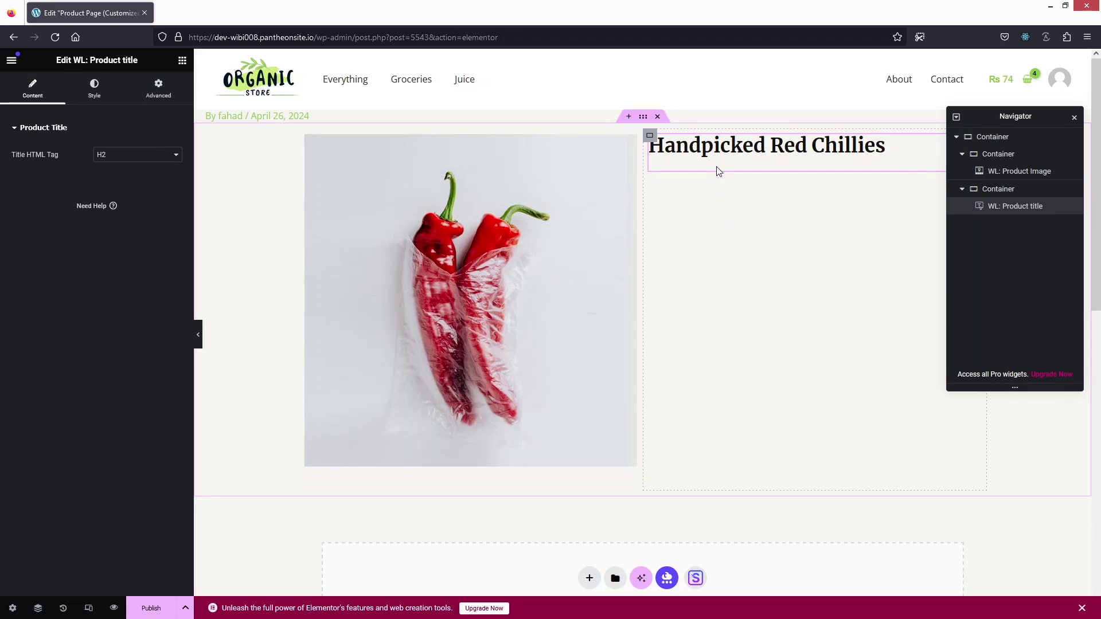
Add the WL: Product Short Description widget below the product title in the right column
{"action": "left_click", "coordinate": [182, 60]}
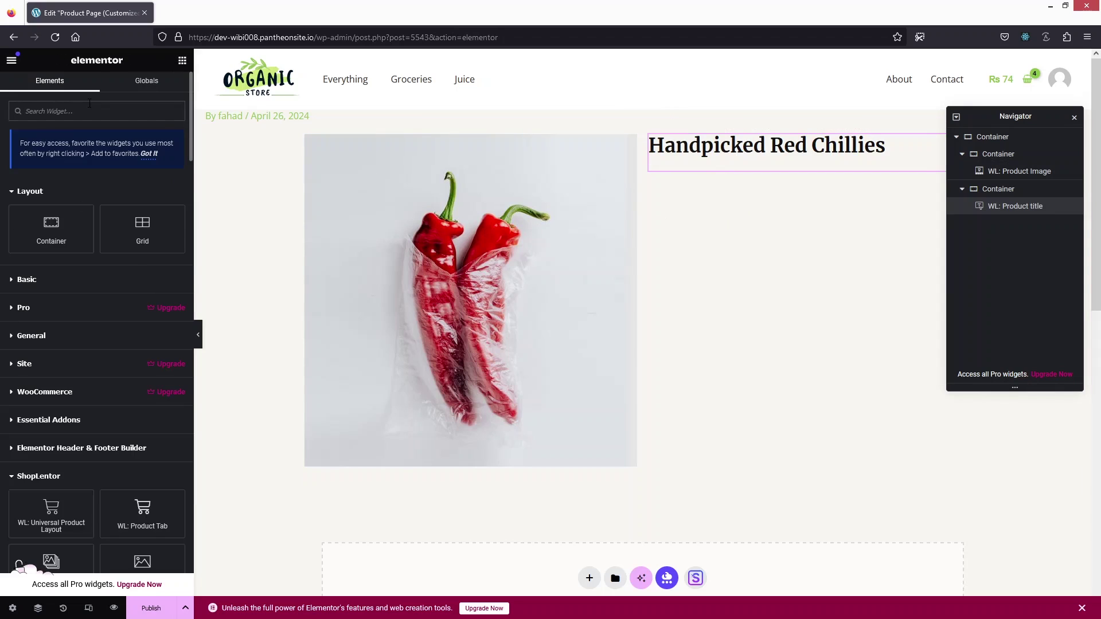
{"action": "type", "text": "descriptio"}
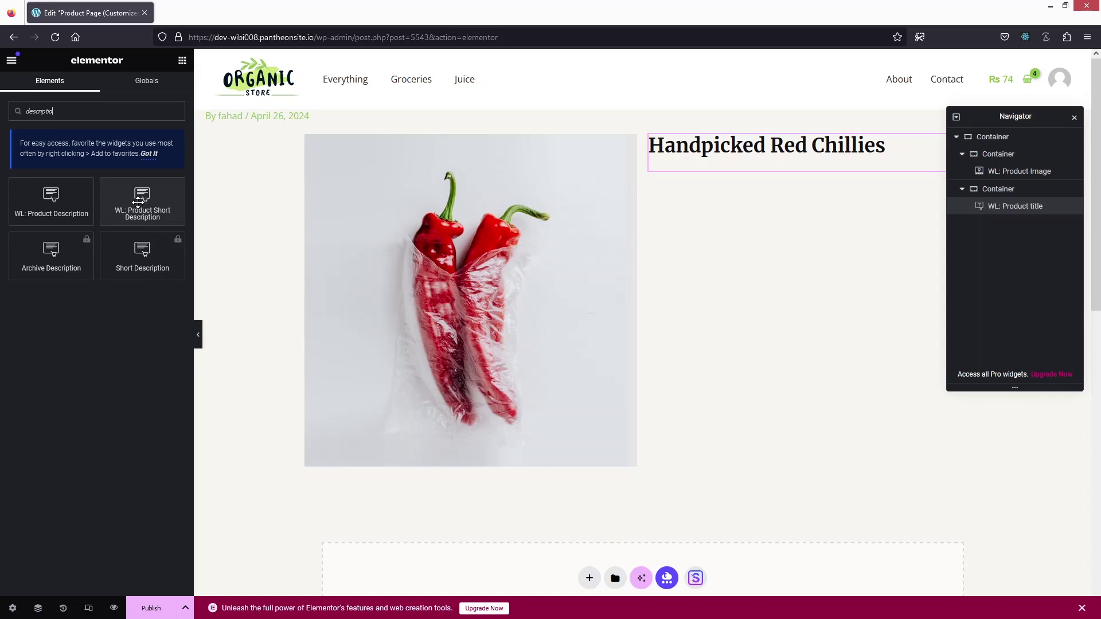
{"action": "left_click_drag", "start_coordinate": [138, 201], "coordinate": [797, 168]}
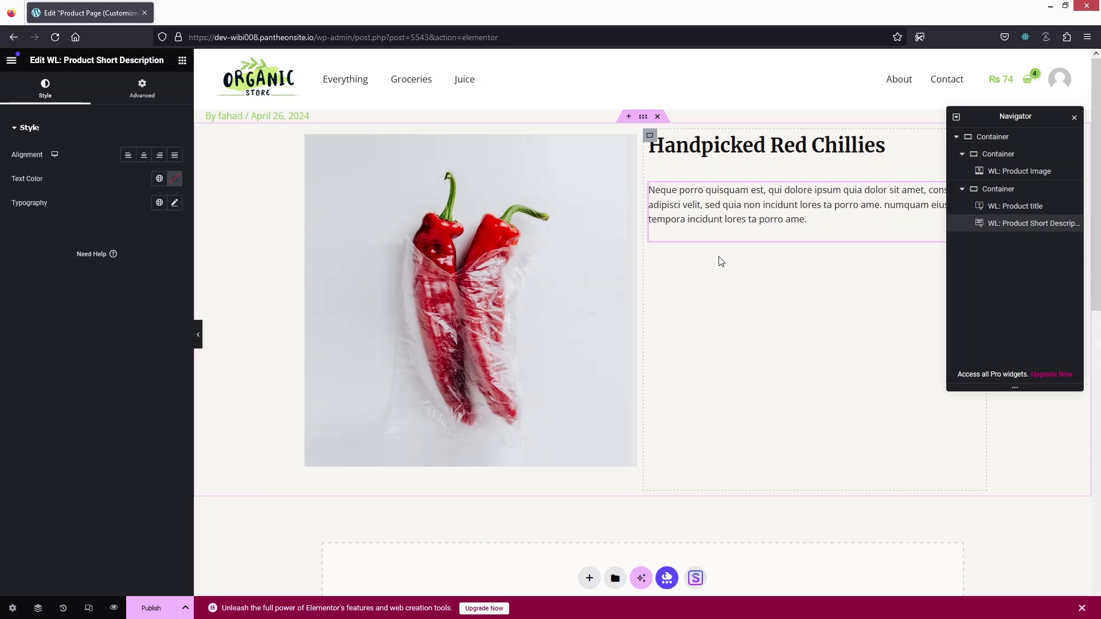
Add the WL: Product Price widget below the short description in the right column
{"action": "left_click", "coordinate": [181, 61]}
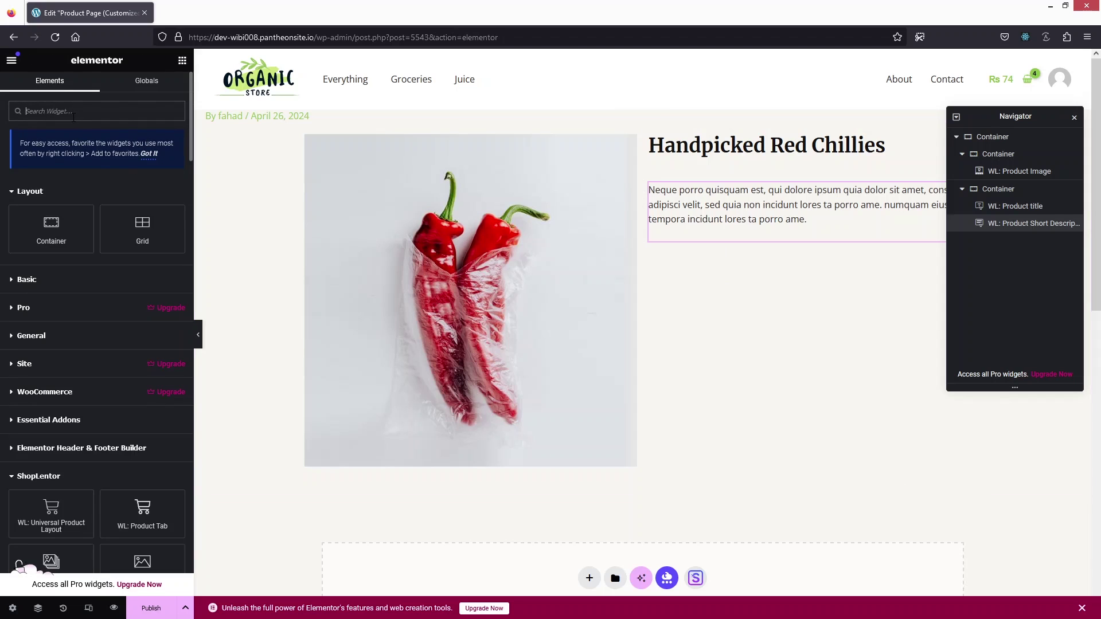
{"action": "type", "text": "price"}
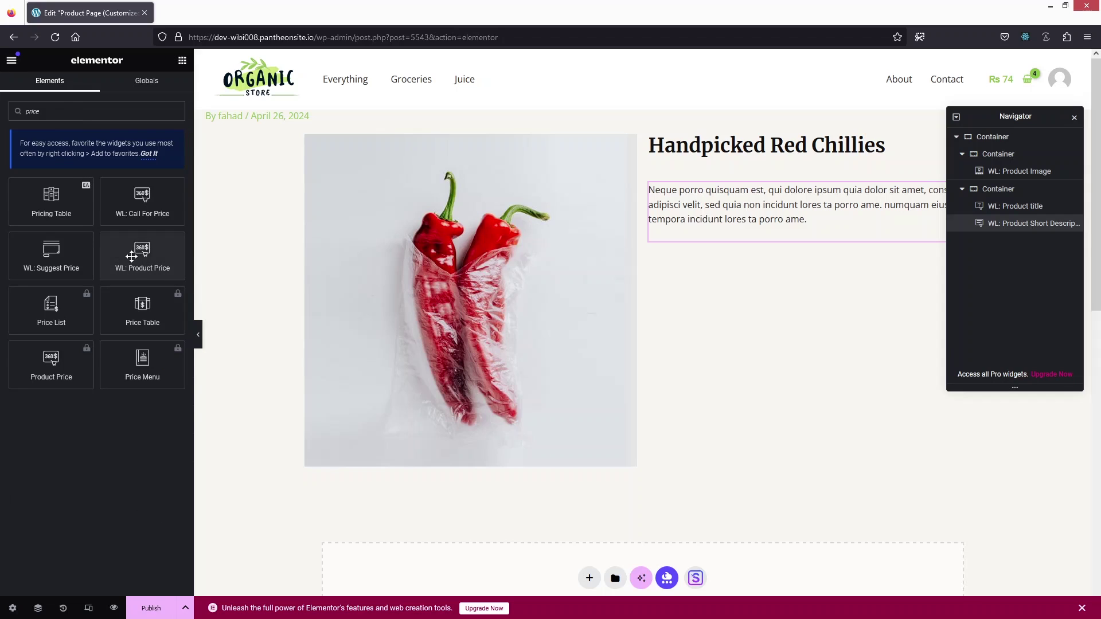
{"action": "left_click_drag", "start_coordinate": [131, 256], "coordinate": [741, 239]}
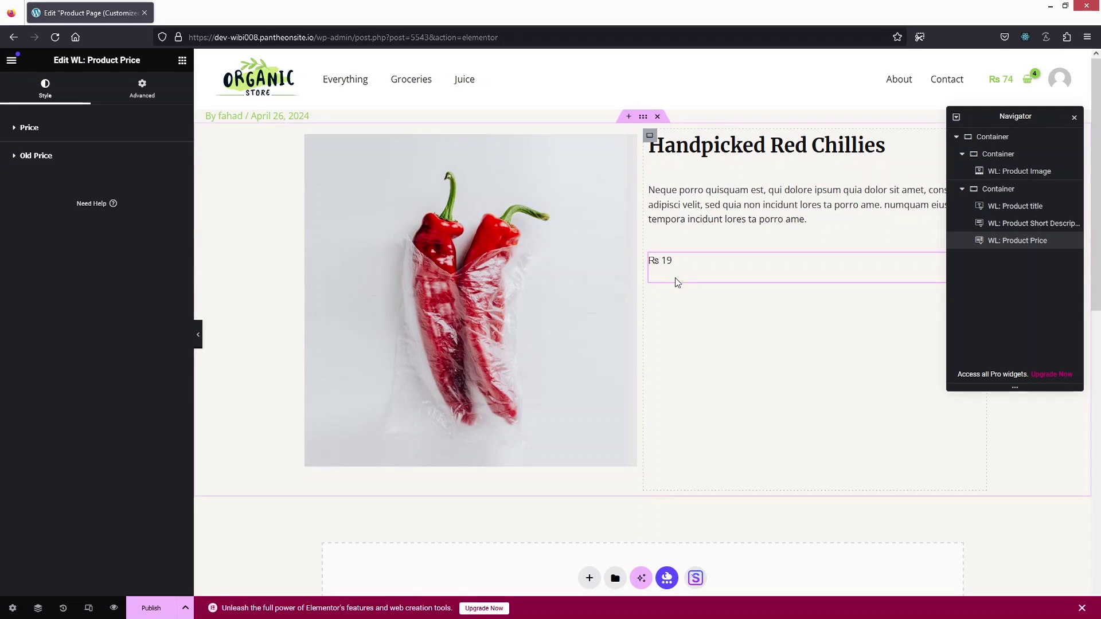
Add the WL: Add To cart widget below the product price in the right column
{"action": "left_click", "coordinate": [182, 60]}
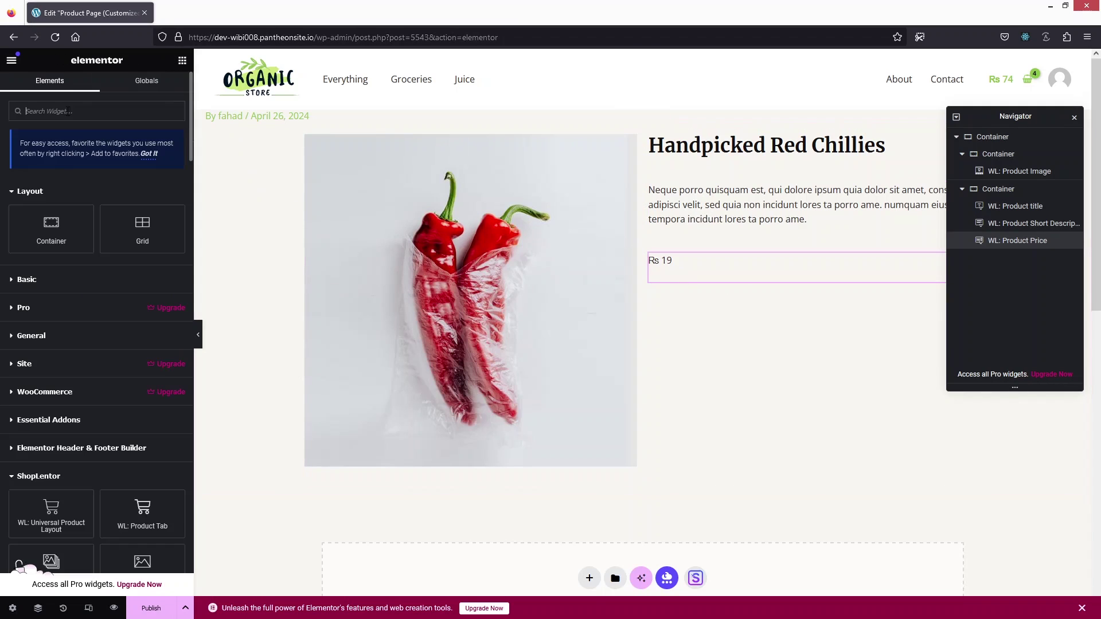
{"action": "left_click", "coordinate": [76, 111]}
{"action": "type", "text": "Add to"}
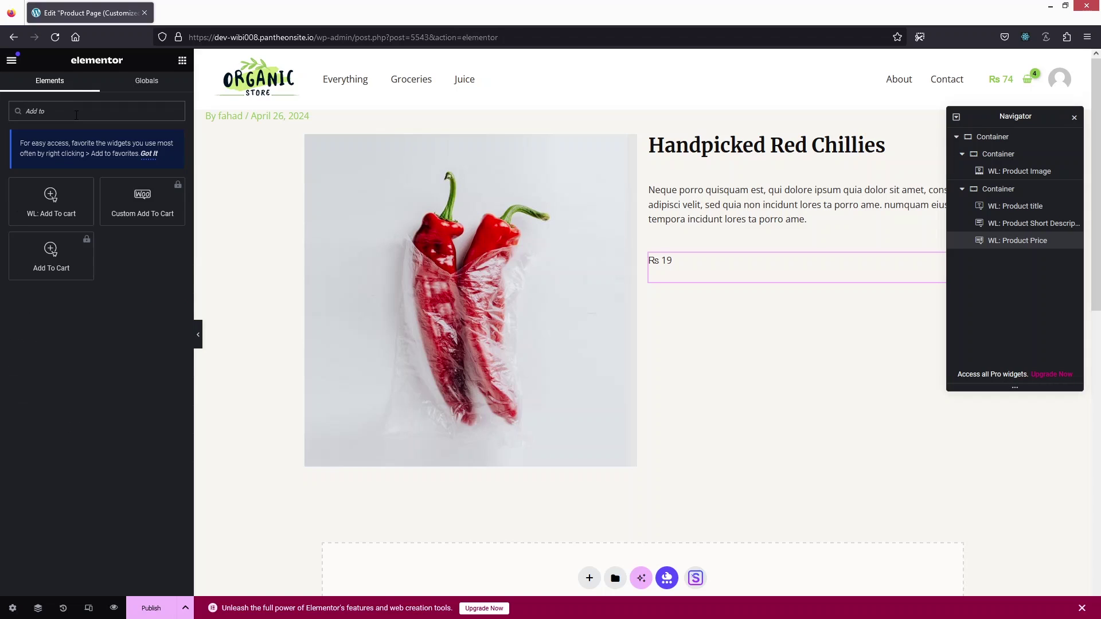
{"action": "left_click_drag", "start_coordinate": [65, 185], "coordinate": [762, 278]}
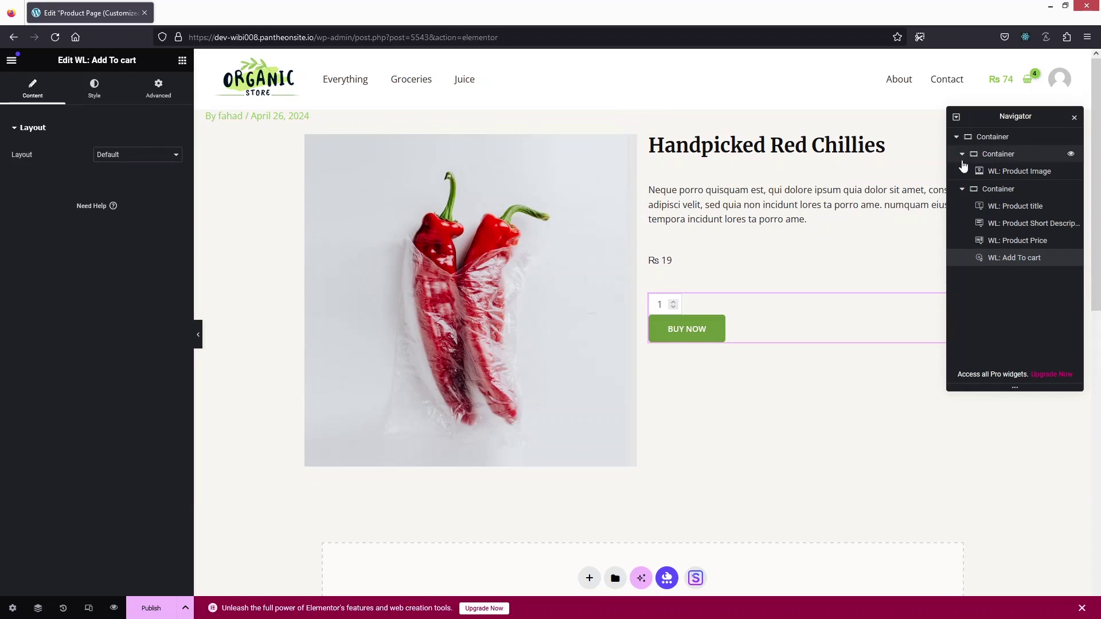
Try out the alternative layouts of the WL: Add To cart widget and settle on Layout Two
{"action": "left_click_drag", "start_coordinate": [991, 118], "coordinate": [988, 219]}
{"action": "scroll", "coordinate": [745, 221], "scroll_direction": "down", "scroll_amount": 2}
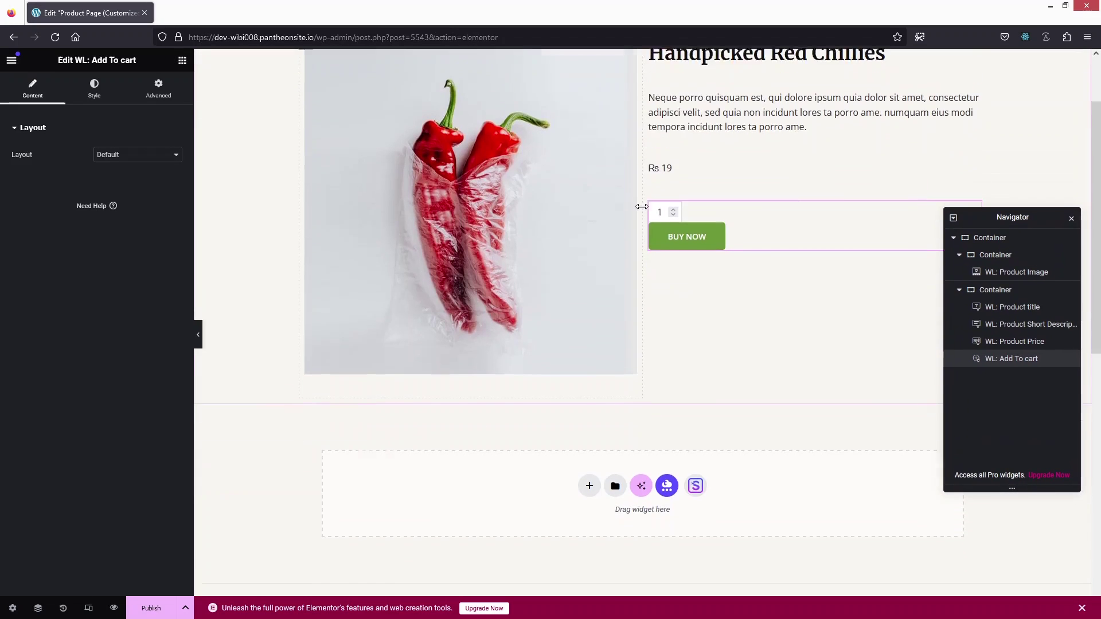
{"action": "scroll", "coordinate": [743, 215], "scroll_direction": "up", "scroll_amount": 1}
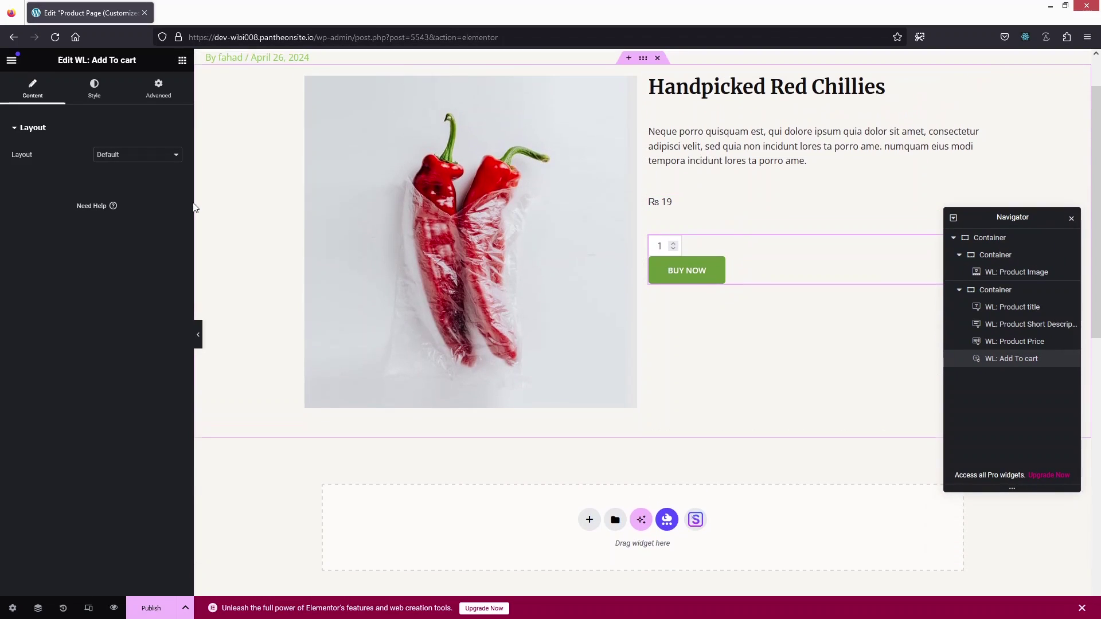
{"action": "left_click", "coordinate": [164, 153]}
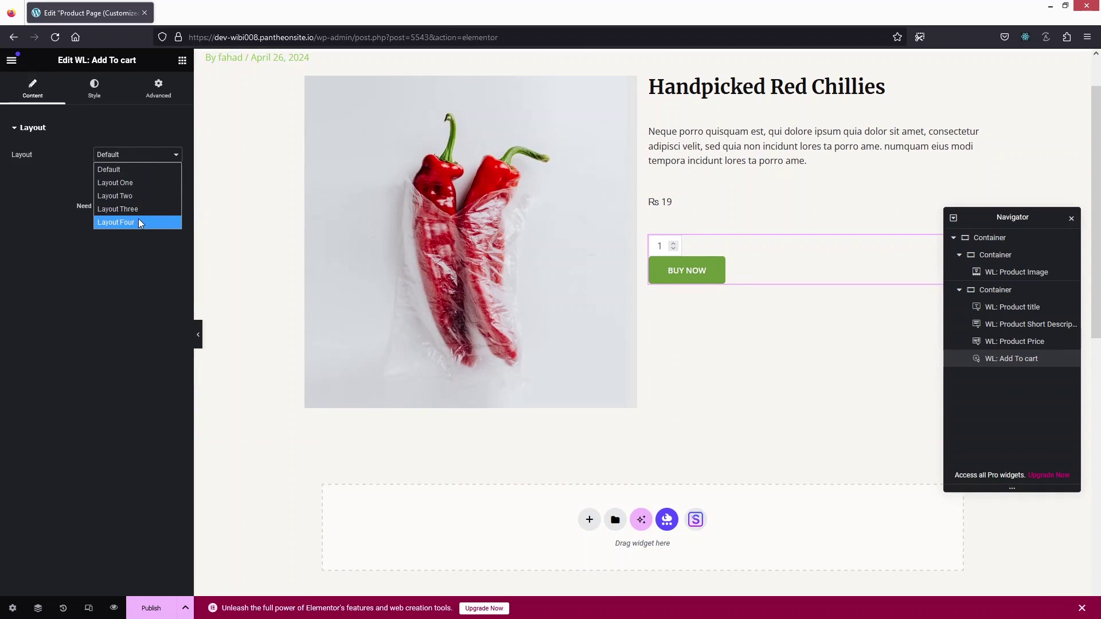
{"action": "left_click", "coordinate": [139, 182]}
{"action": "left_click", "coordinate": [145, 165]}
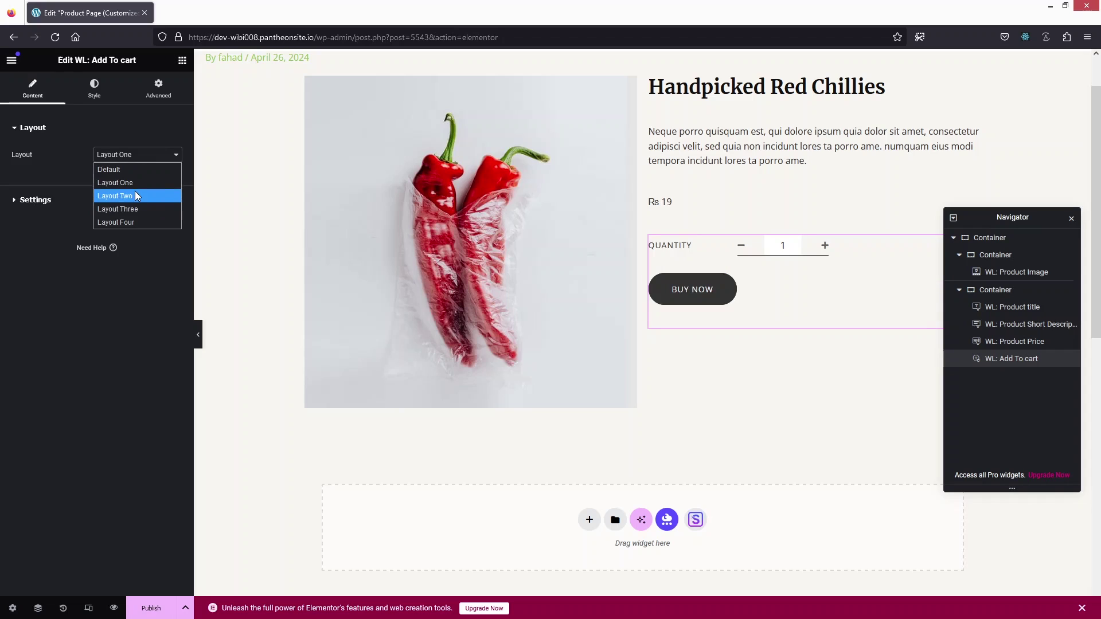
{"action": "left_click", "coordinate": [135, 191]}
{"action": "left_click", "coordinate": [148, 157]}
{"action": "left_click", "coordinate": [136, 197]}
{"action": "left_click", "coordinate": [137, 155]}
{"action": "left_click", "coordinate": [118, 209]}
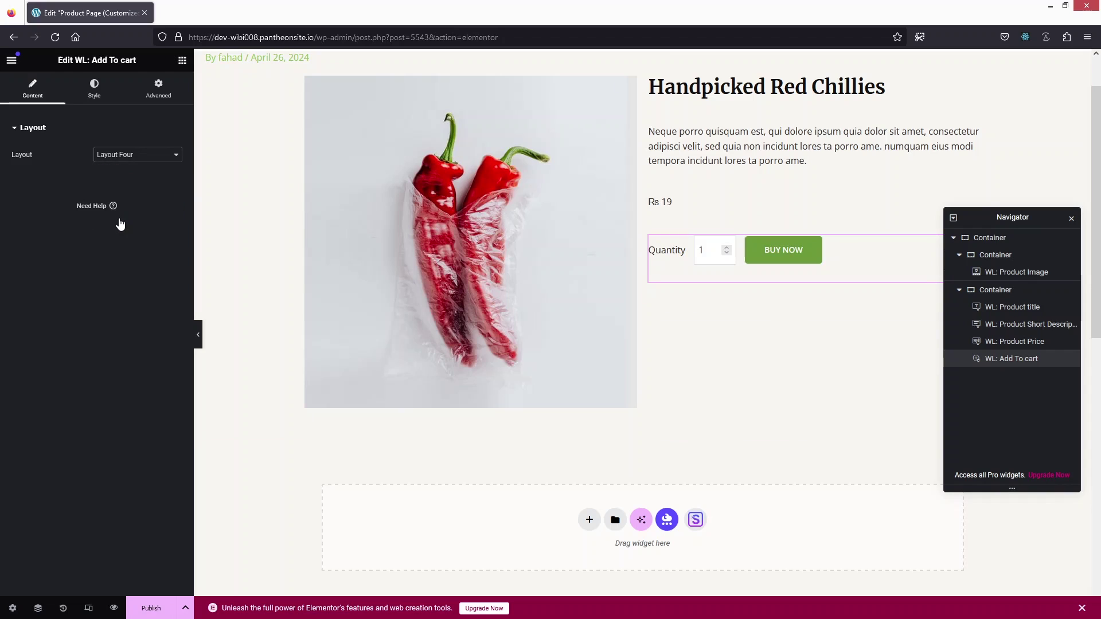
{"action": "left_click", "coordinate": [133, 156]}
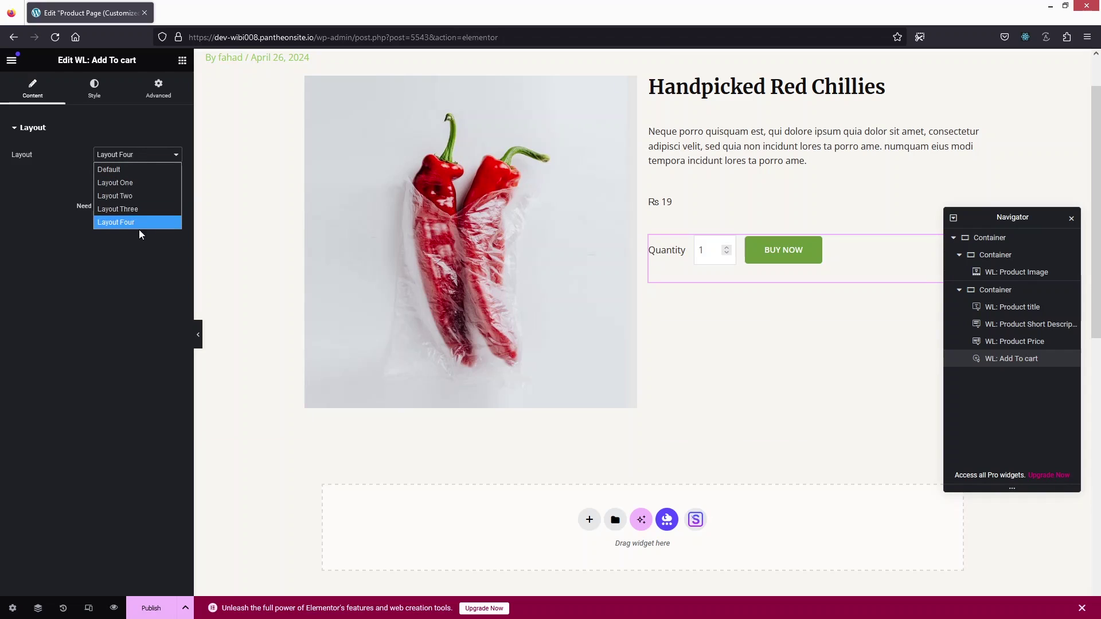
{"action": "left_click", "coordinate": [139, 195]}
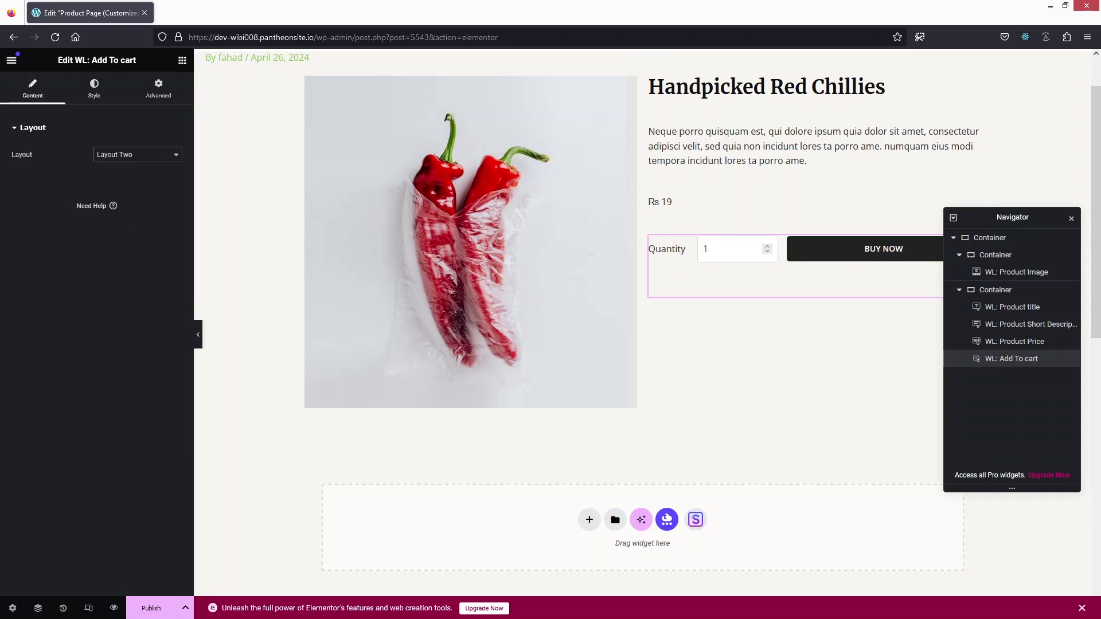
Set the Add to Cart button's normal background color to dark green (#127914)
{"action": "left_click", "coordinate": [94, 92]}
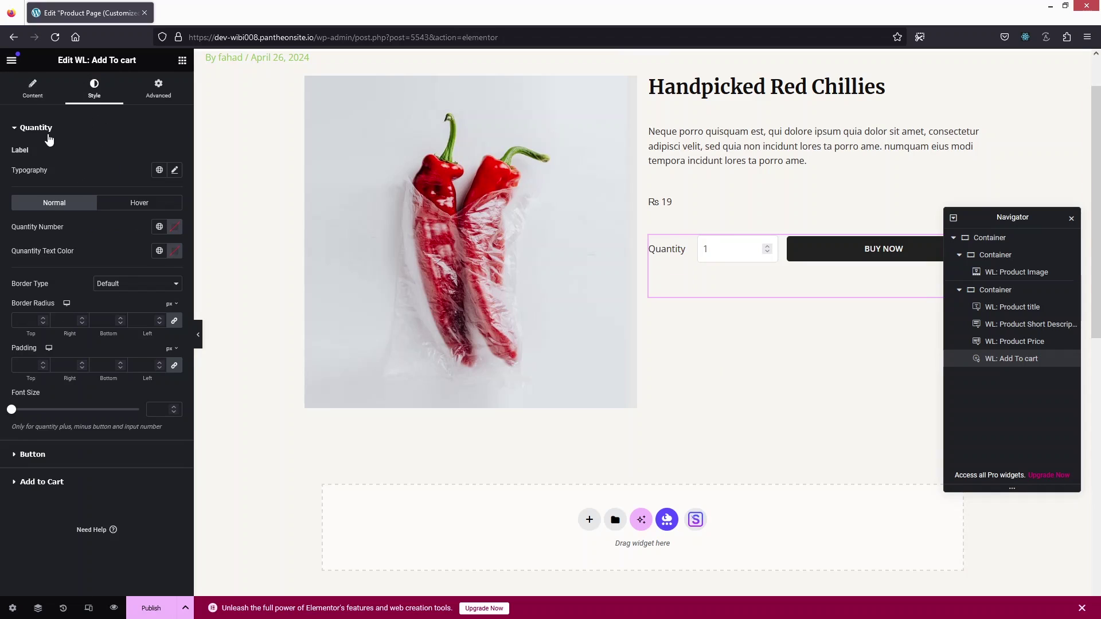
{"action": "left_click", "coordinate": [43, 483]}
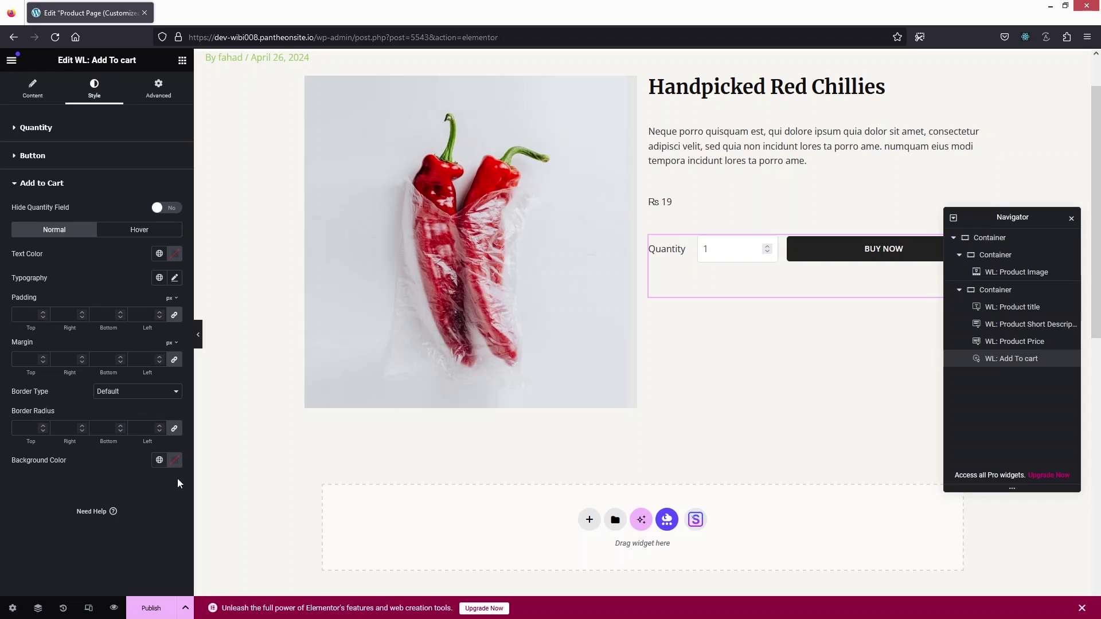
{"action": "left_click", "coordinate": [174, 460]}
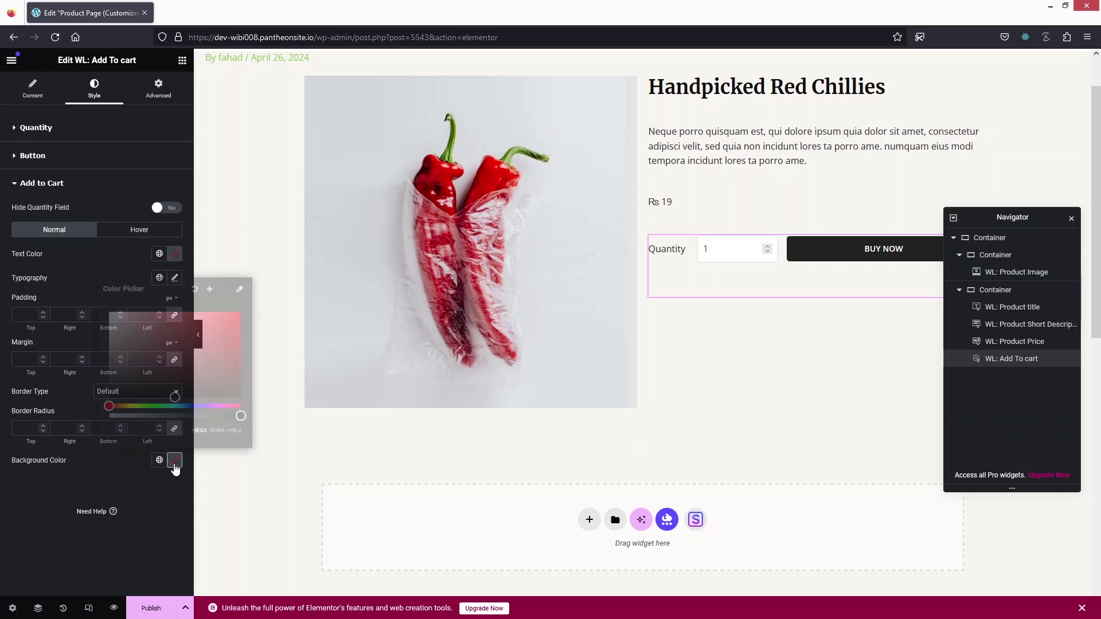
{"action": "left_click", "coordinate": [210, 320]}
{"action": "left_click_drag", "start_coordinate": [138, 406], "coordinate": [153, 406]}
{"action": "left_click_drag", "start_coordinate": [207, 326], "coordinate": [98, 486]}
{"action": "left_click", "coordinate": [99, 490]}
{"action": "left_click", "coordinate": [175, 461]}
{"action": "left_click_drag", "start_coordinate": [219, 356], "coordinate": [220, 357]}
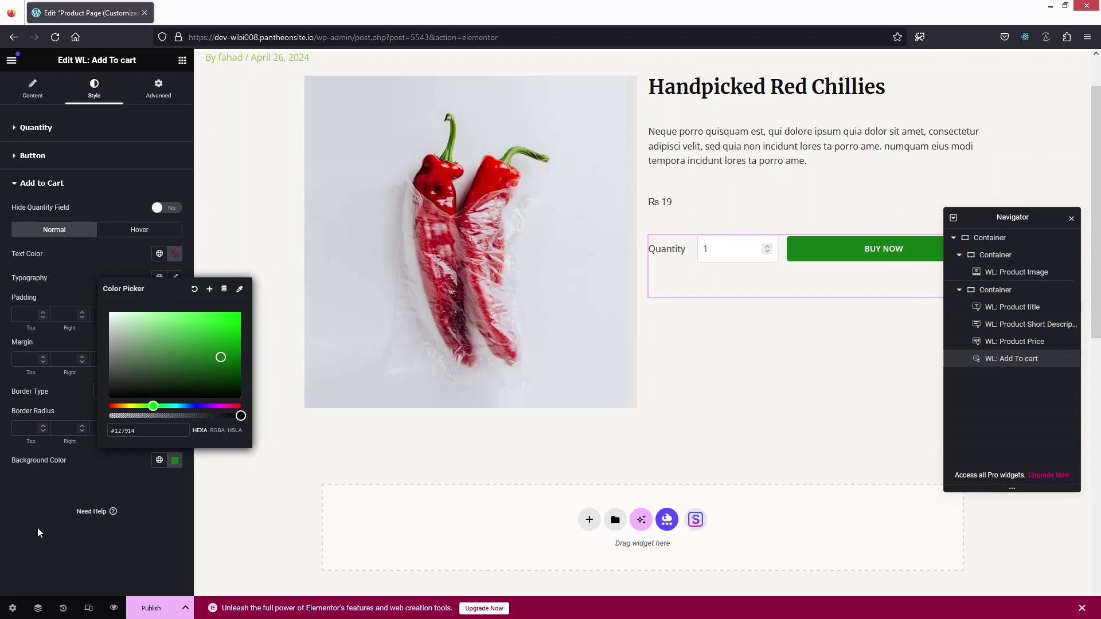
{"action": "left_click", "coordinate": [37, 494]}
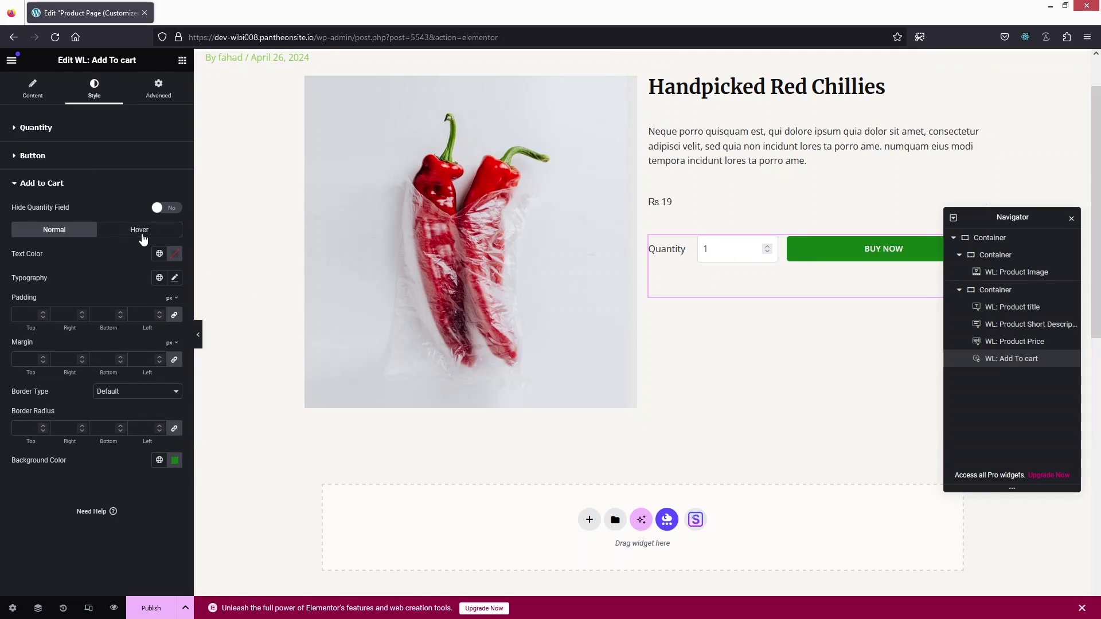
Set the Add to Cart button's hover background color to a brighter green (#049C17)
{"action": "left_click", "coordinate": [119, 235]}
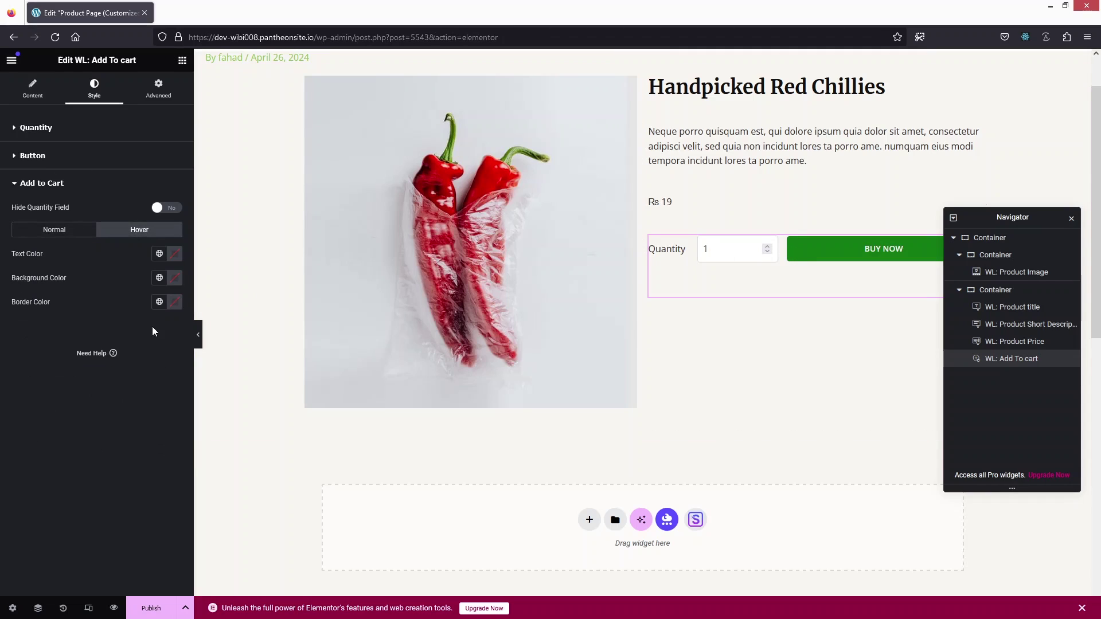
{"action": "left_click", "coordinate": [167, 302]}
{"action": "left_click", "coordinate": [147, 418]}
{"action": "left_click", "coordinate": [155, 417]}
{"action": "left_click", "coordinate": [213, 348]}
{"action": "left_click_drag", "start_coordinate": [213, 348], "coordinate": [232, 345]}
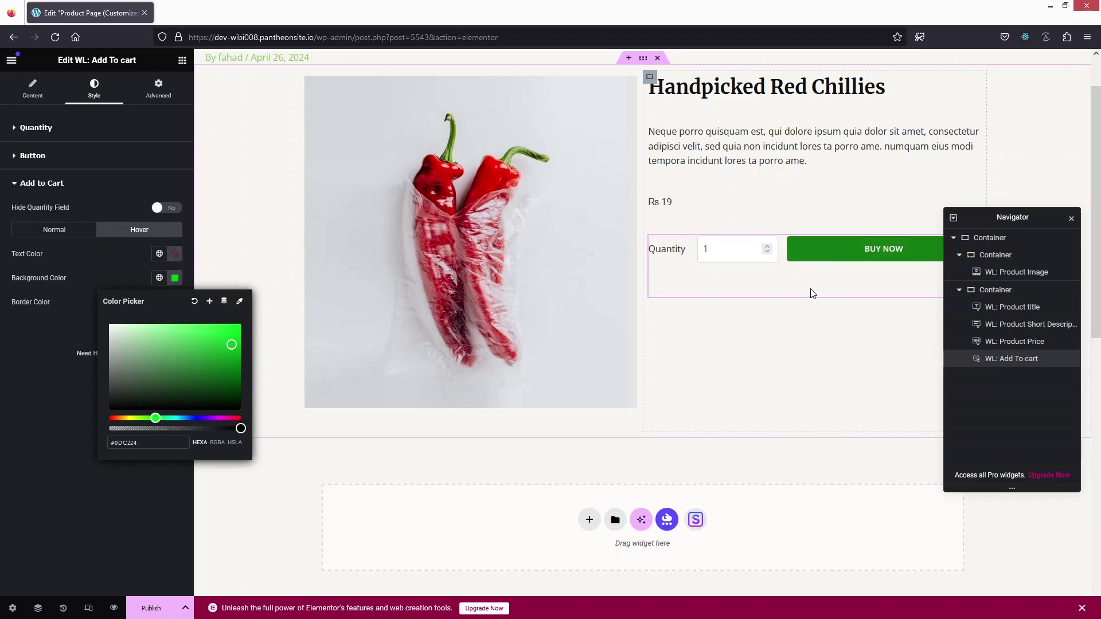
{"action": "left_click_drag", "start_coordinate": [232, 344], "coordinate": [237, 357]}
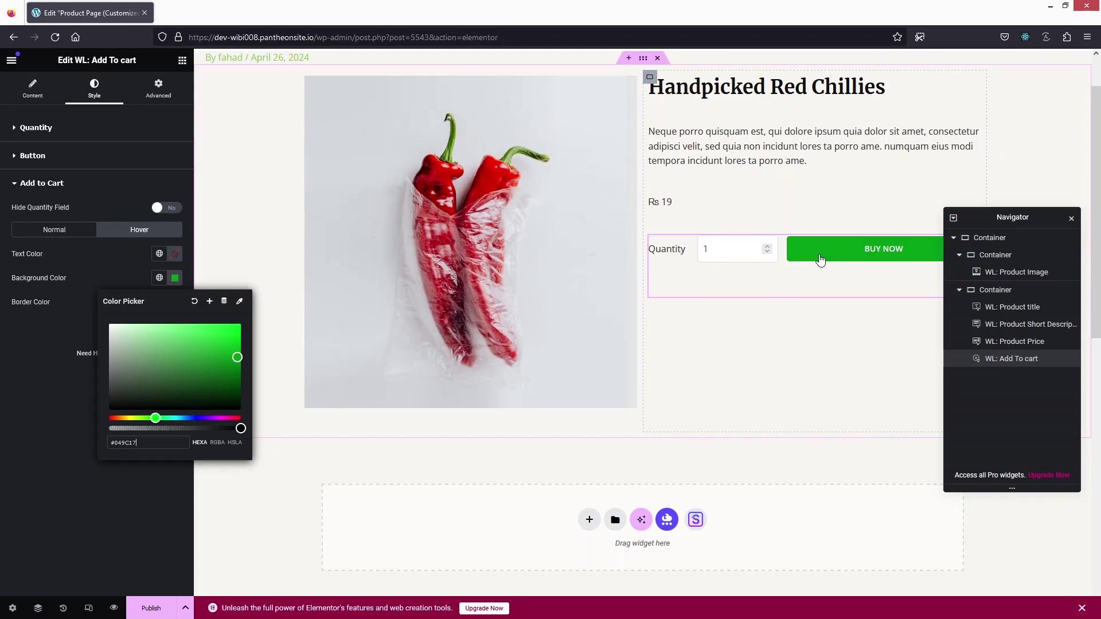
{"action": "left_click", "coordinate": [69, 436]}
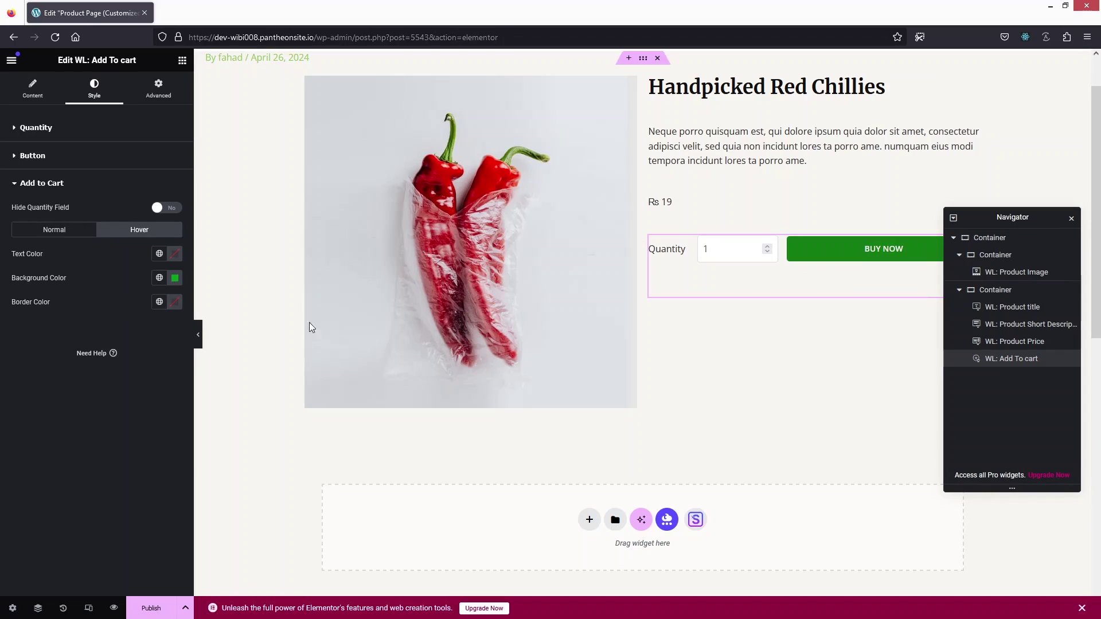
Set the product short description's text color to medium grey
{"action": "scroll", "coordinate": [697, 195], "scroll_direction": "up", "scroll_amount": 1}
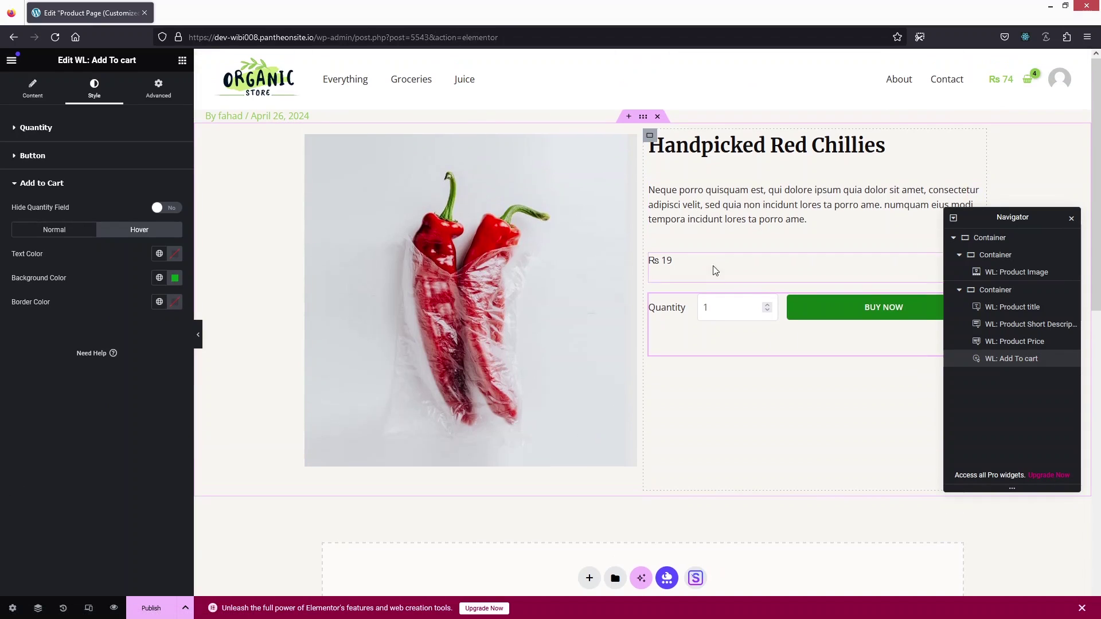
{"action": "left_click", "coordinate": [715, 224]}
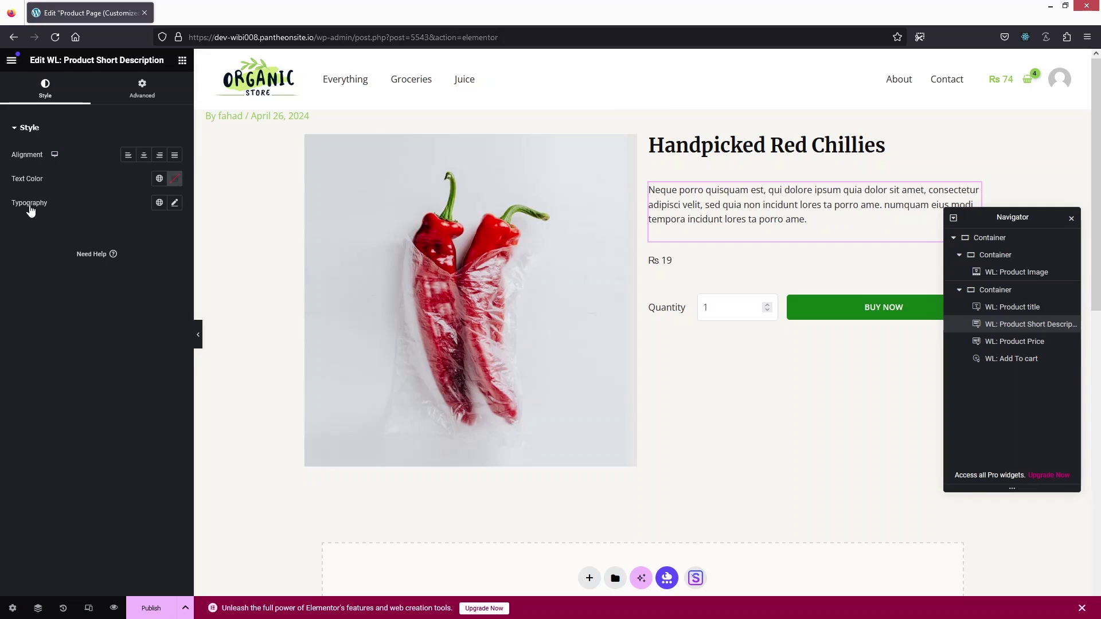
{"action": "left_click", "coordinate": [174, 179]}
{"action": "left_click_drag", "start_coordinate": [140, 248], "coordinate": [99, 263]}
{"action": "left_click", "coordinate": [37, 284]}
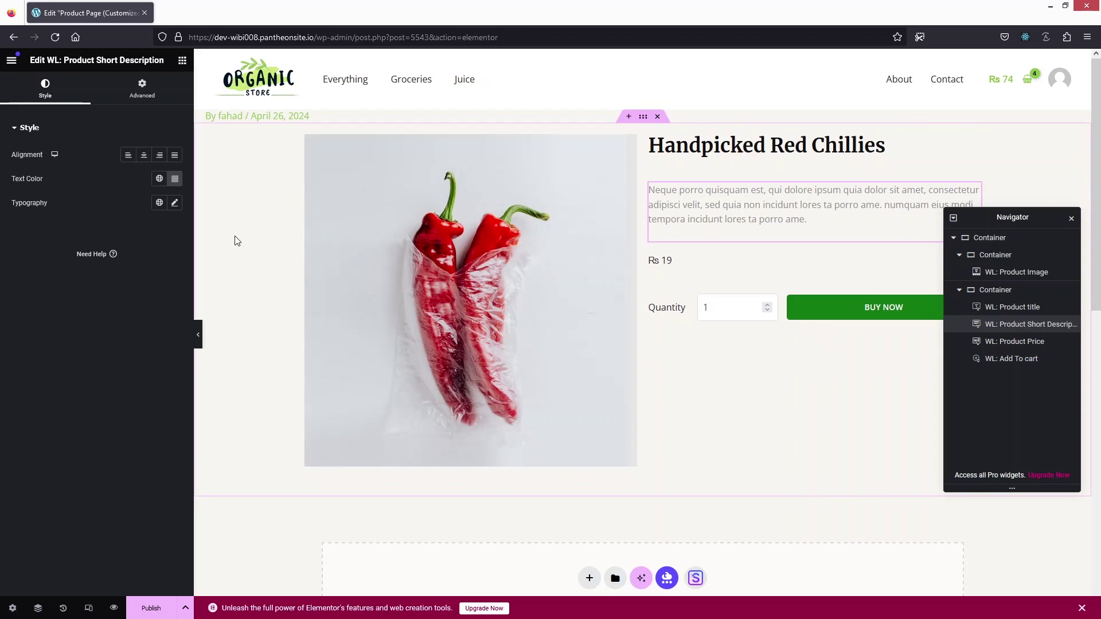
{"action": "left_click", "coordinate": [155, 106]}
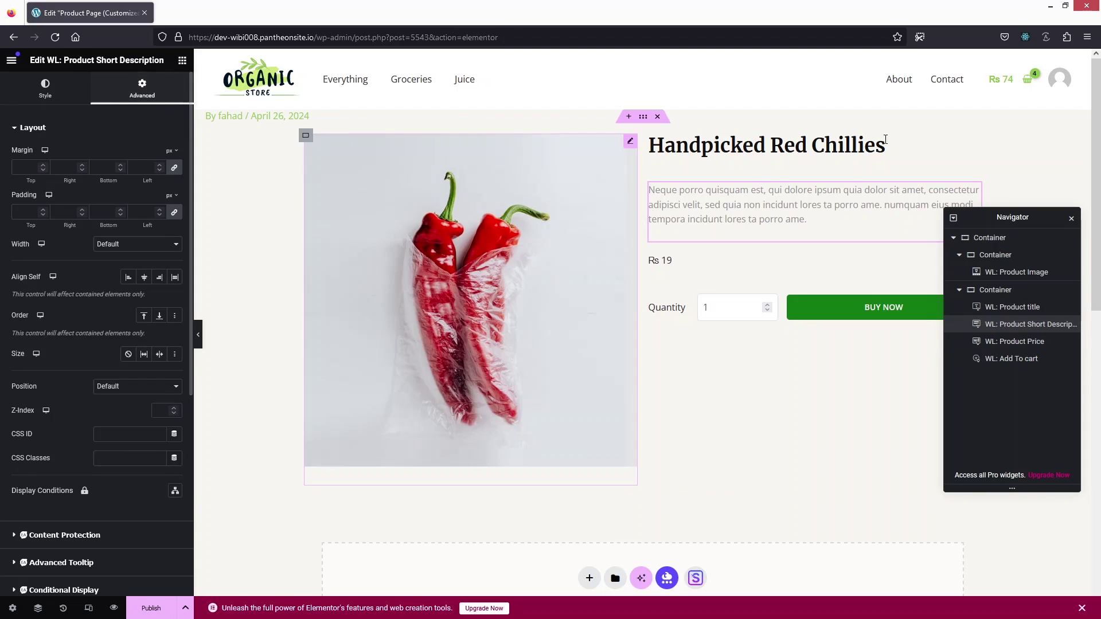
Set the product title's color to green (#1C861B)
{"action": "left_click", "coordinate": [700, 149]}
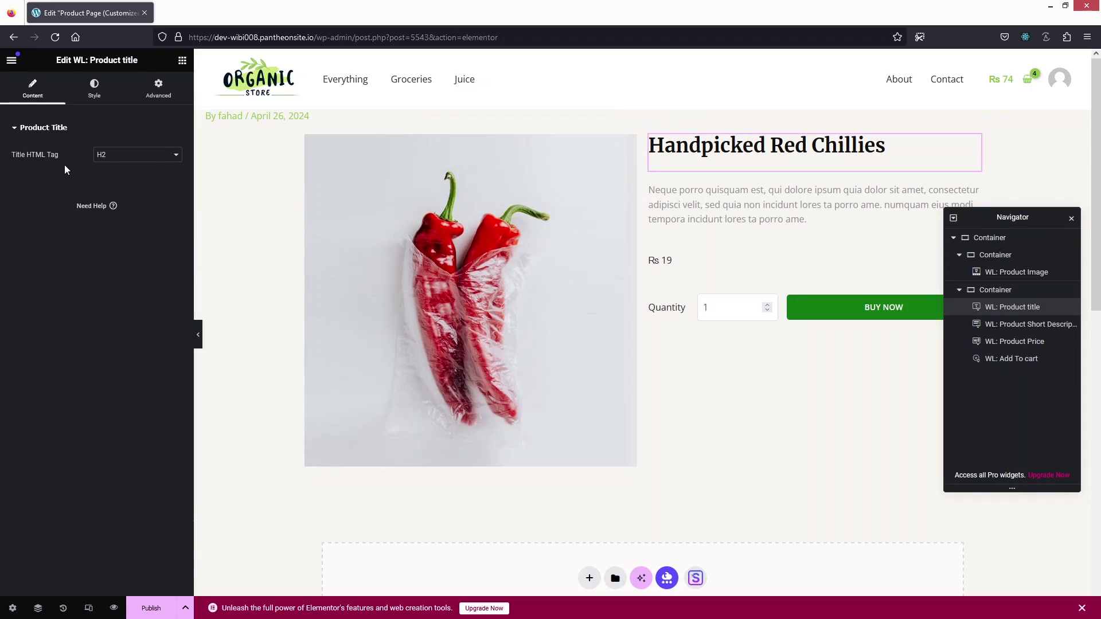
{"action": "left_click", "coordinate": [95, 90]}
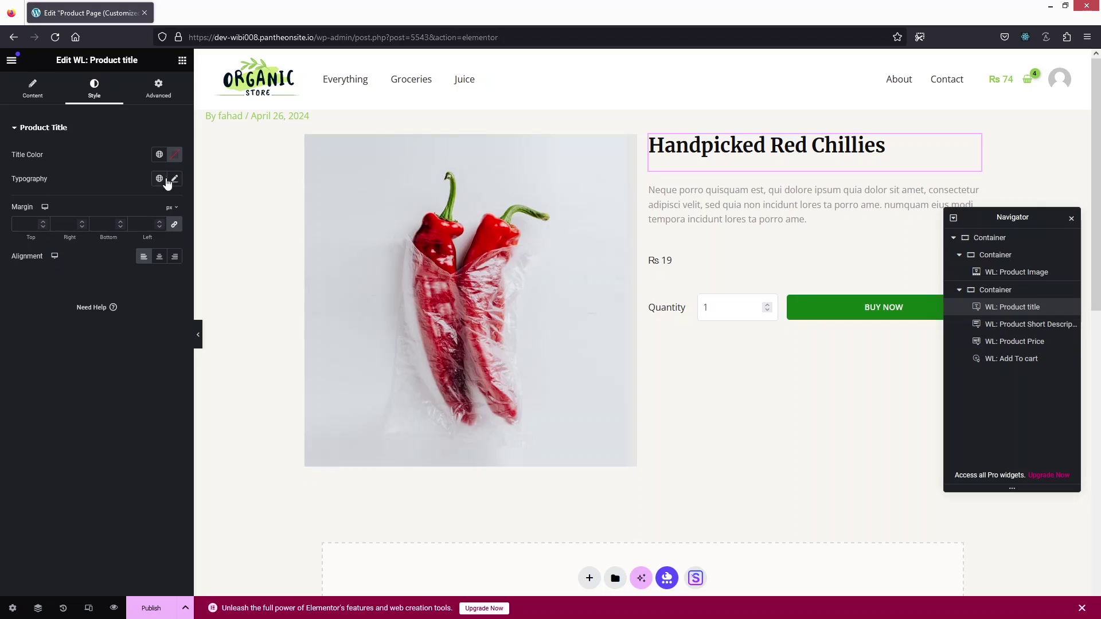
{"action": "left_click", "coordinate": [172, 158]}
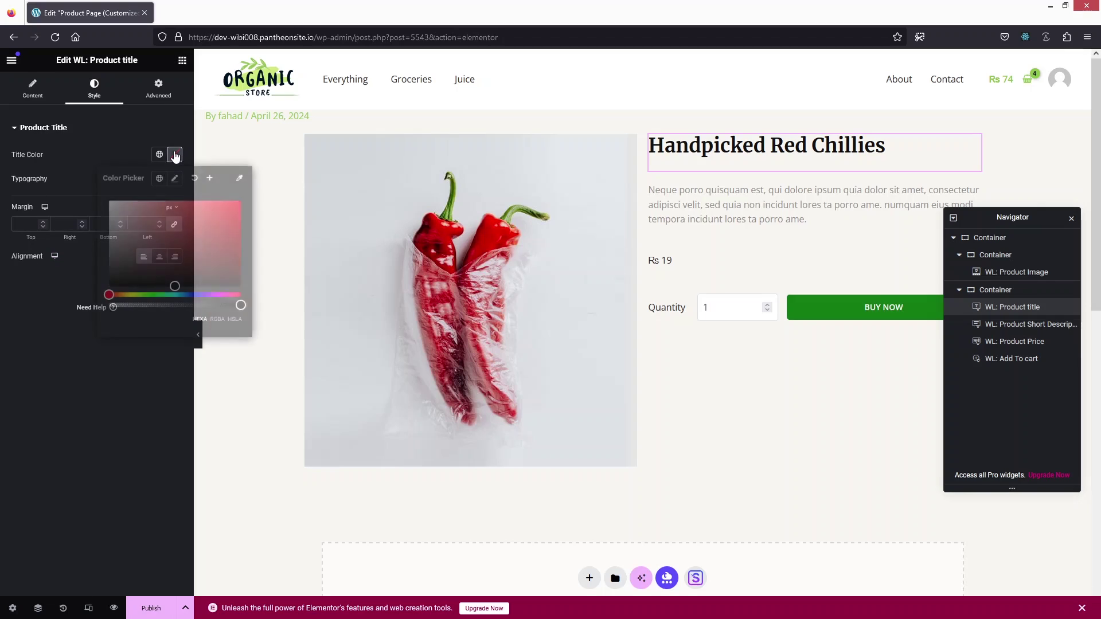
{"action": "left_click", "coordinate": [159, 295]}
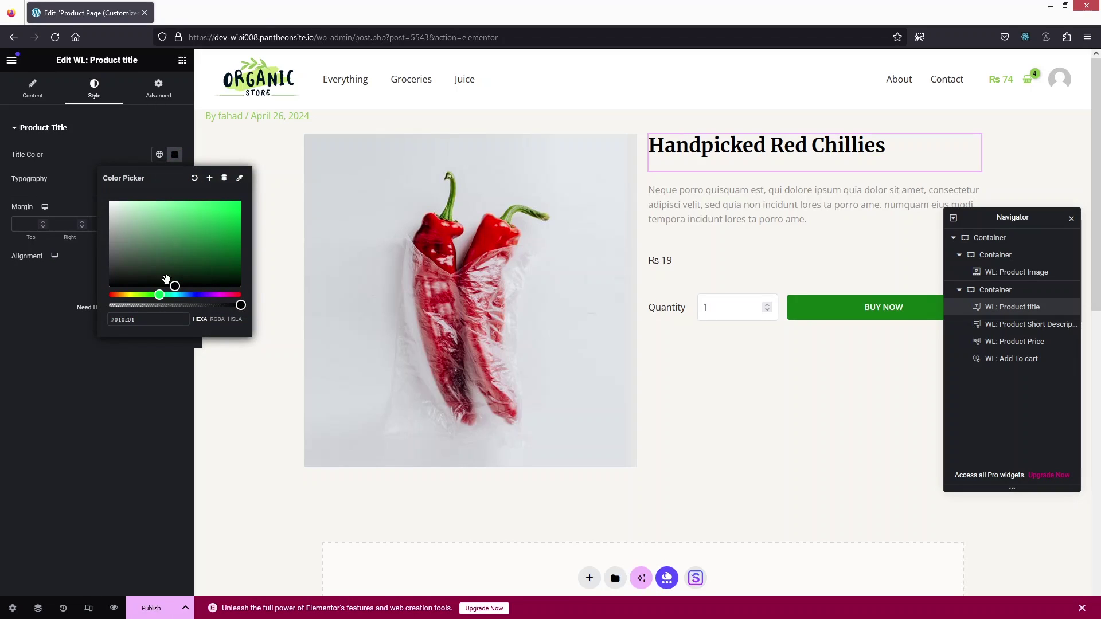
{"action": "left_click_drag", "start_coordinate": [160, 293], "coordinate": [152, 295]}
{"action": "left_click", "coordinate": [218, 242]}
{"action": "left_click_drag", "start_coordinate": [218, 240], "coordinate": [213, 242]}
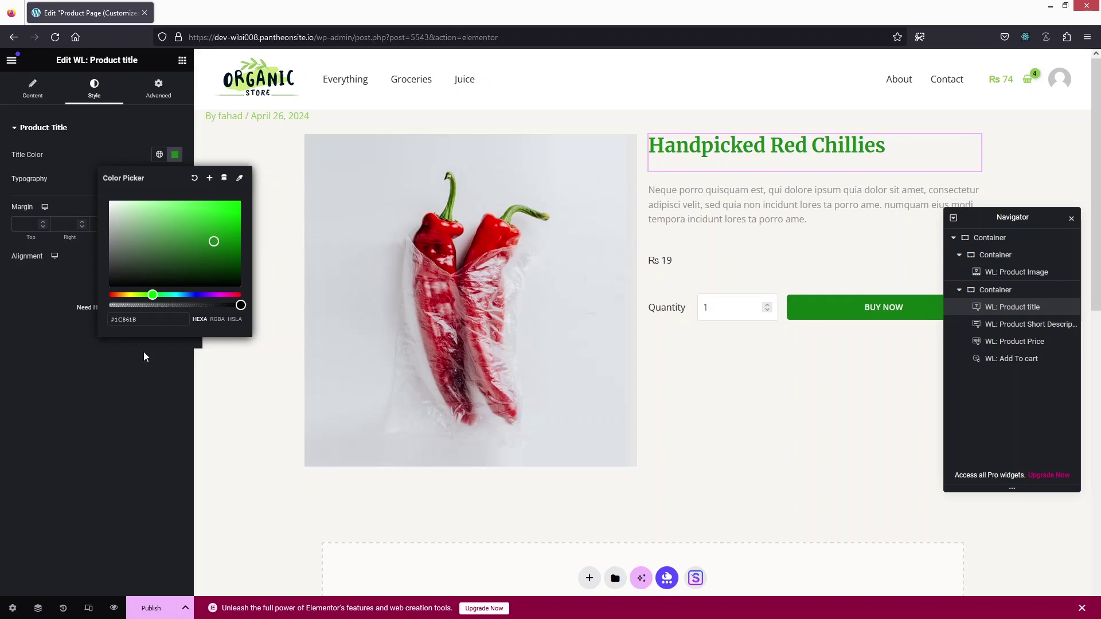
{"action": "left_click", "coordinate": [121, 370]}
Set the padding of the outer product container to 50 px on all sides
{"action": "mouse_move", "coordinate": [643, 119]}
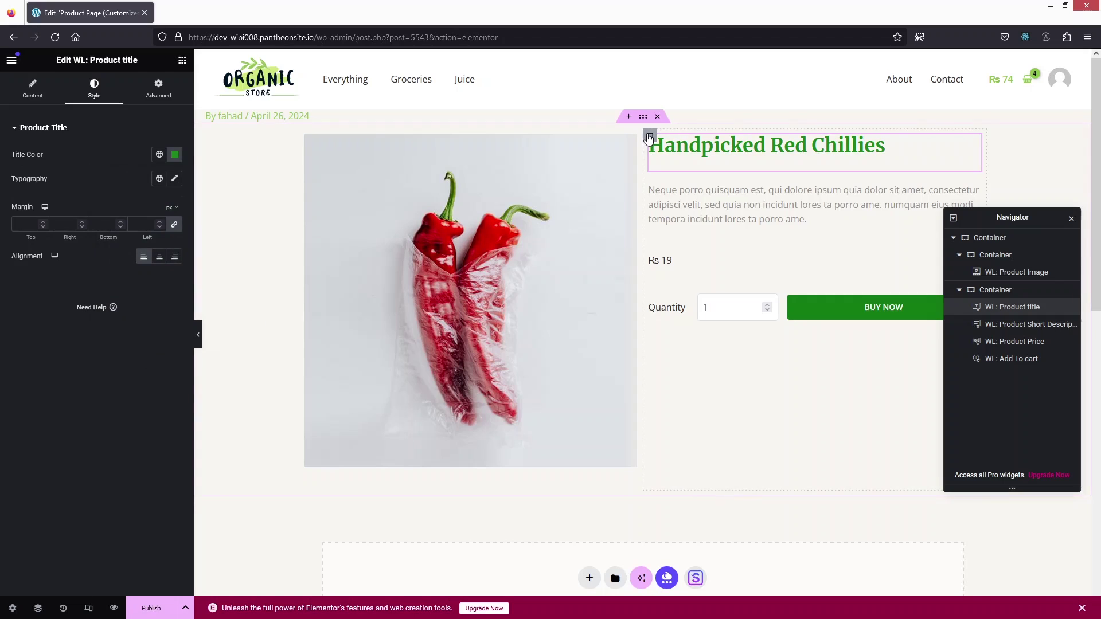
{"action": "left_click", "coordinate": [643, 117]}
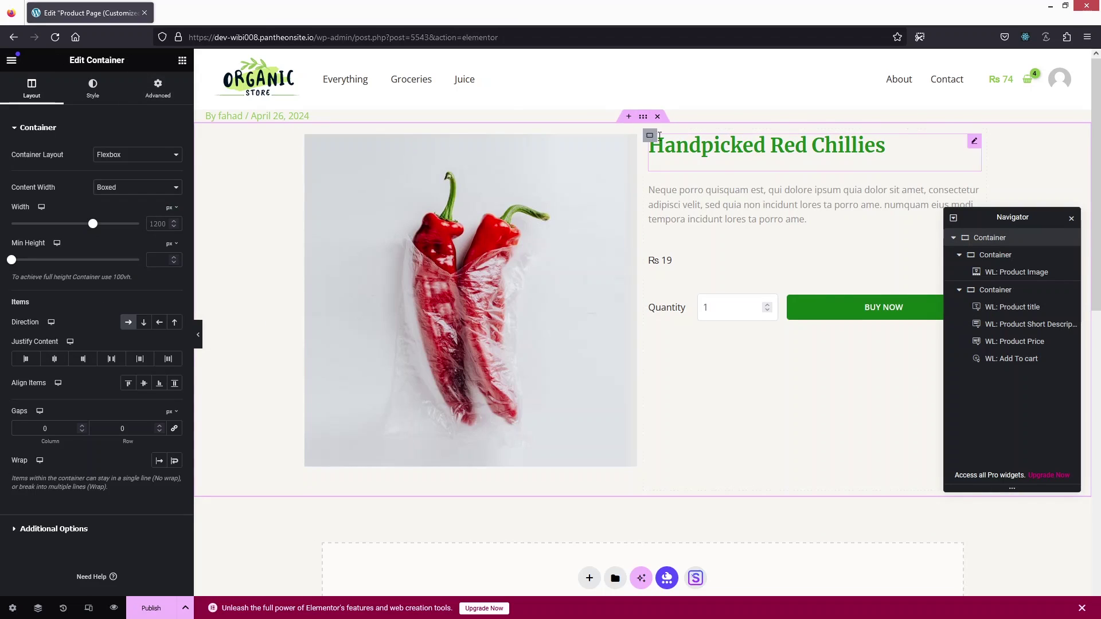
{"action": "left_click", "coordinate": [157, 92]}
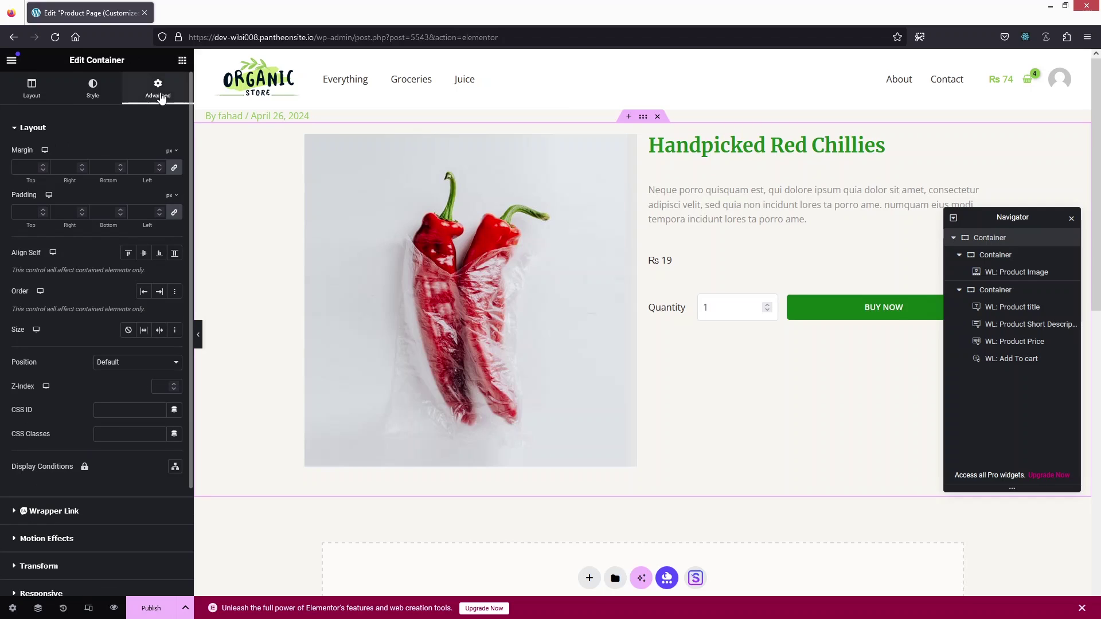
{"action": "left_click", "coordinate": [174, 213]}
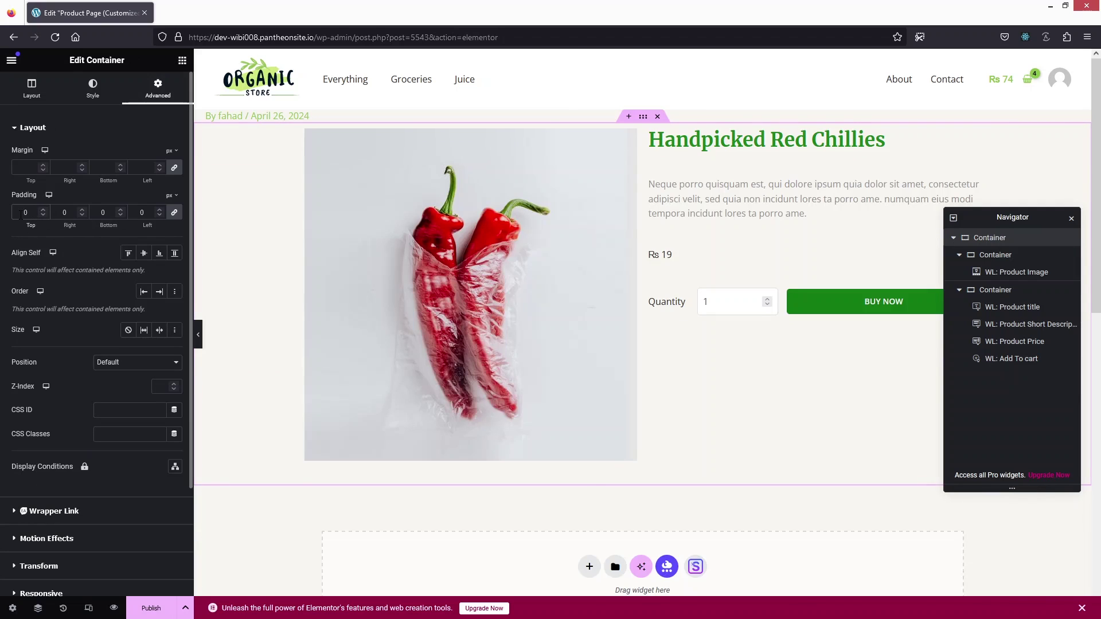
{"action": "left_click", "coordinate": [21, 213]}
{"action": "type", "text": "5"}
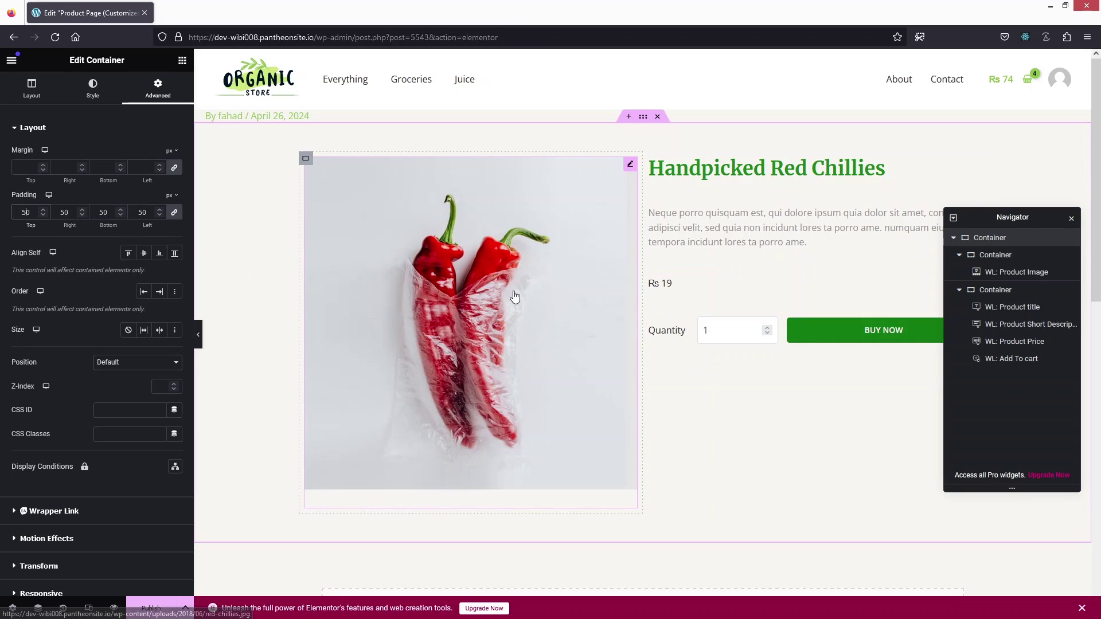
Add a new empty container below the product container and close the Navigator
{"action": "scroll", "coordinate": [489, 285], "scroll_direction": "down", "scroll_amount": 2}
{"action": "left_click", "coordinate": [181, 59]}
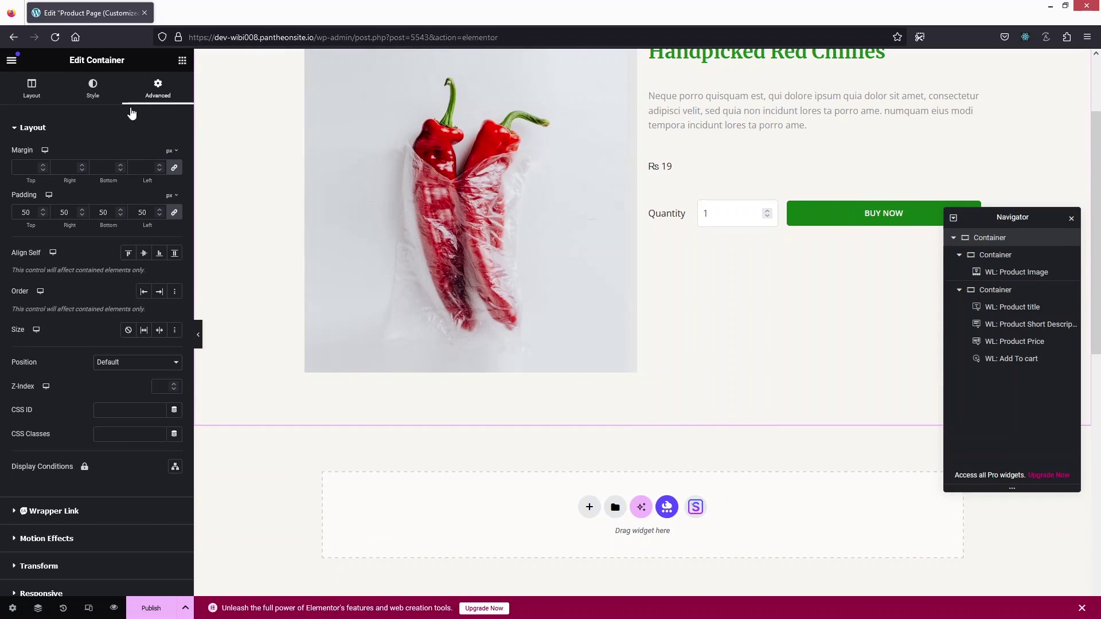
{"action": "left_click_drag", "start_coordinate": [51, 229], "coordinate": [659, 481]}
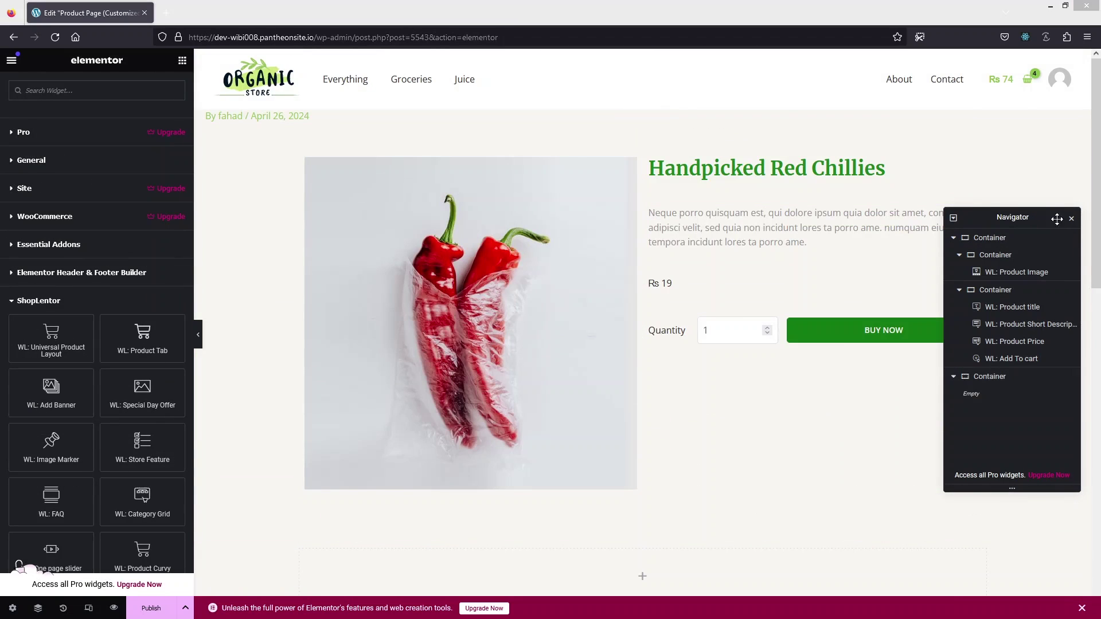
{"action": "left_click", "coordinate": [1074, 218]}
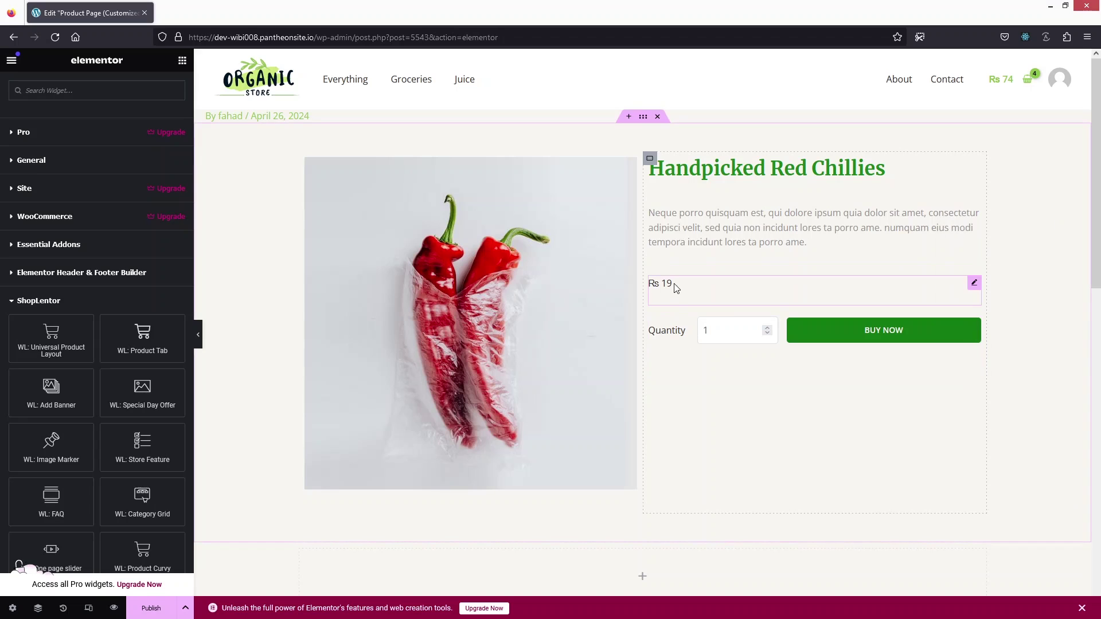
Add a WL: Product Rating widget between the product price and the quantity and buy row
{"action": "scroll", "coordinate": [103, 424], "scroll_direction": "down", "scroll_amount": 4}
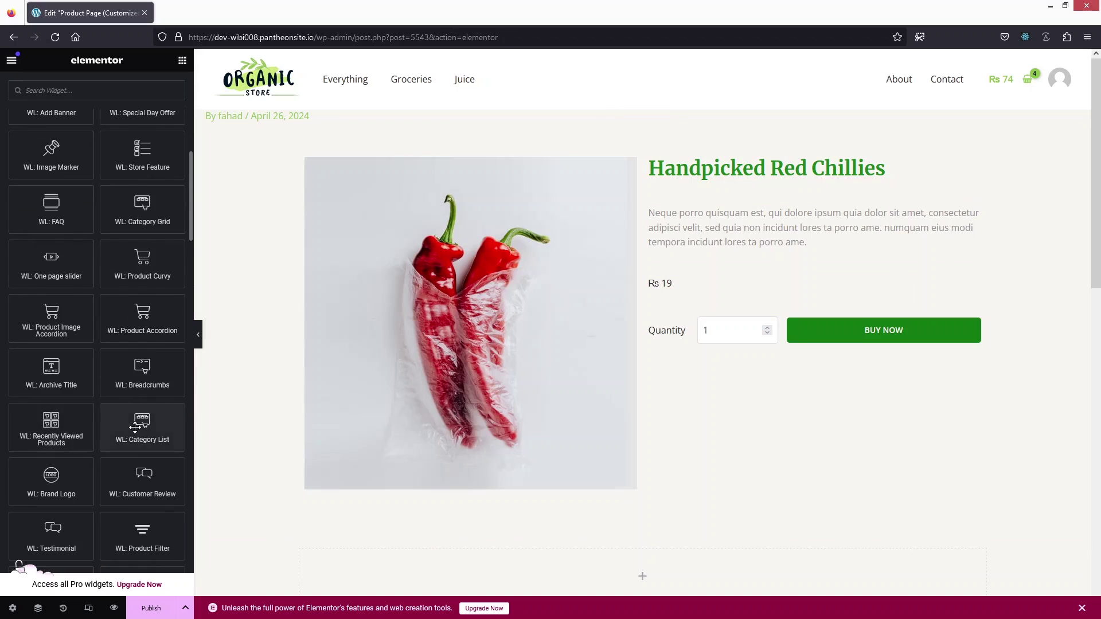
{"action": "scroll", "coordinate": [133, 428], "scroll_direction": "down", "scroll_amount": 3}
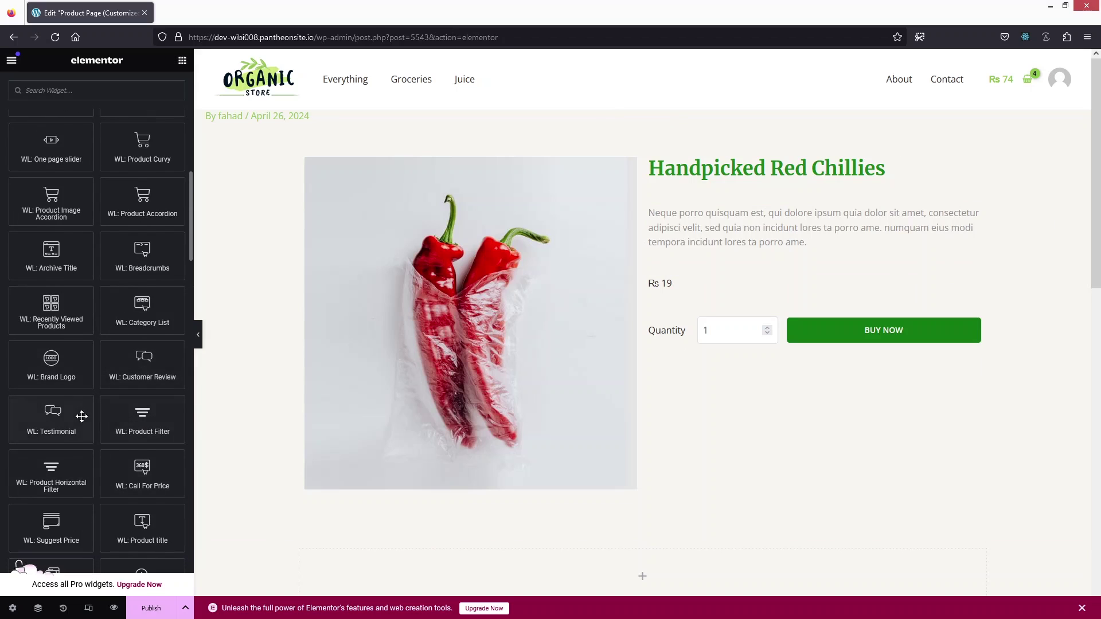
{"action": "scroll", "coordinate": [82, 424], "scroll_direction": "down", "scroll_amount": 1}
{"action": "scroll", "coordinate": [104, 410], "scroll_direction": "down", "scroll_amount": 5}
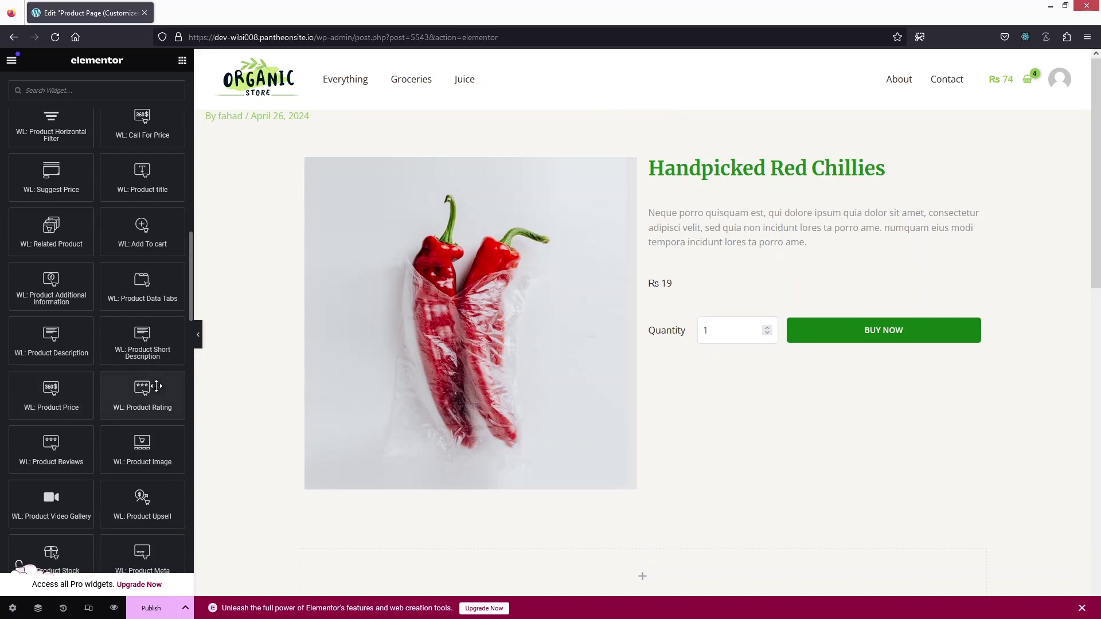
{"action": "left_click_drag", "start_coordinate": [143, 395], "coordinate": [714, 300]}
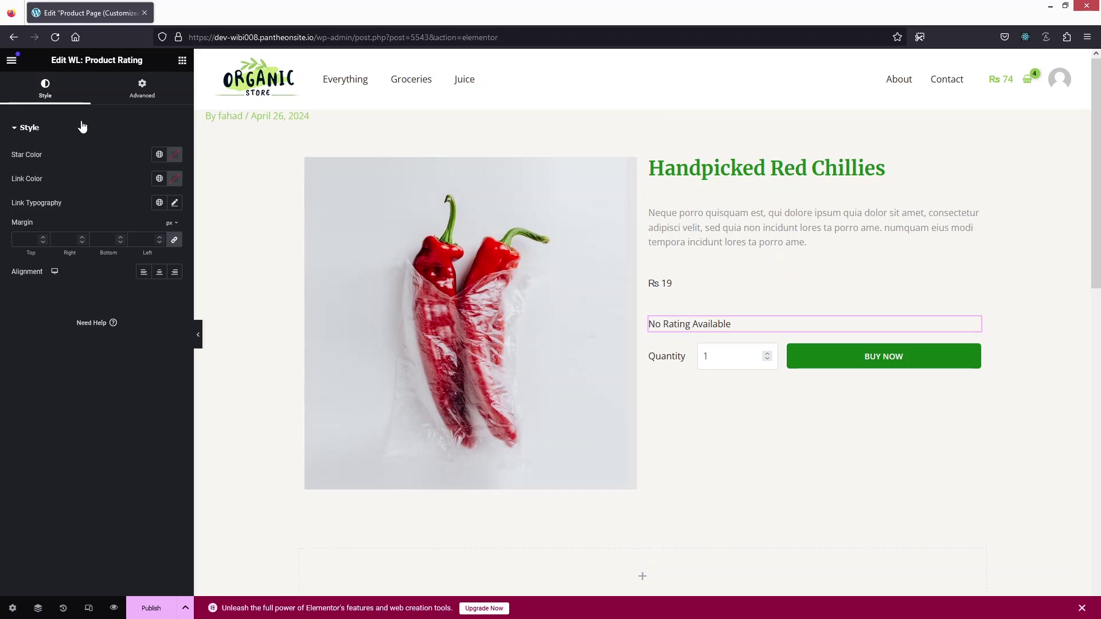
Add a Heading widget to the empty lower container and title it "You may also like"
{"action": "left_click", "coordinate": [533, 386]}
{"action": "scroll", "coordinate": [367, 360], "scroll_direction": "down", "scroll_amount": 3}
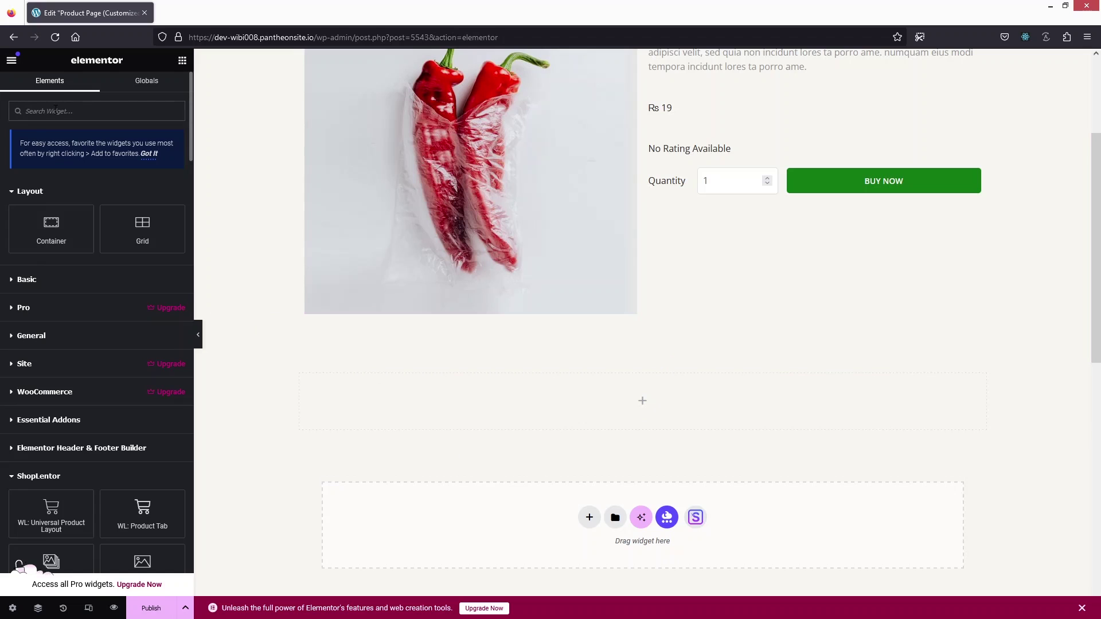
{"action": "type", "text": "head"}
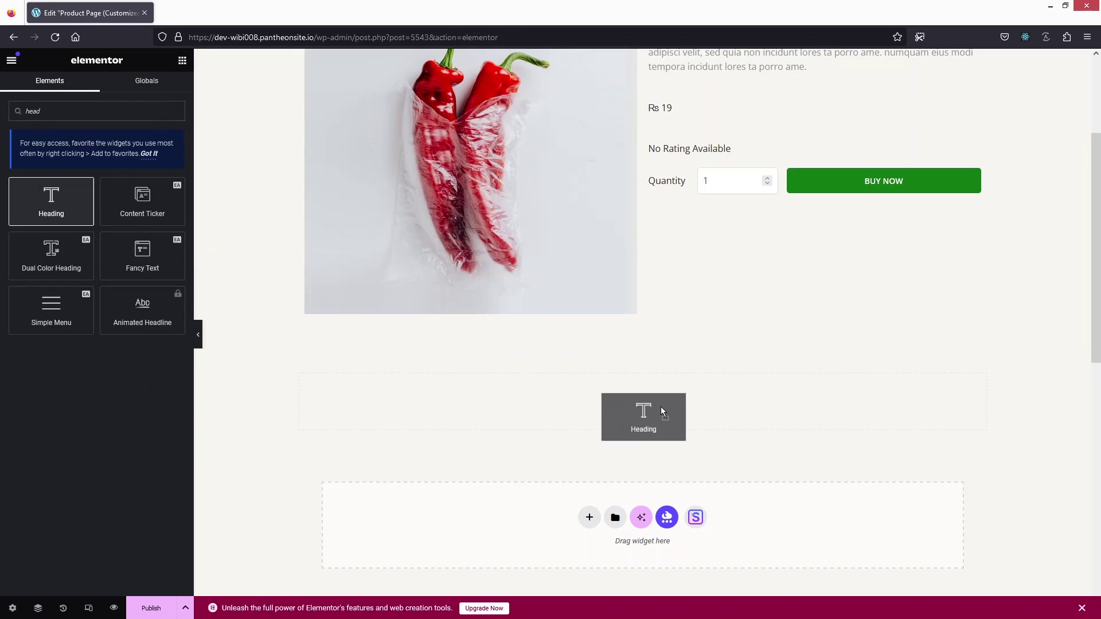
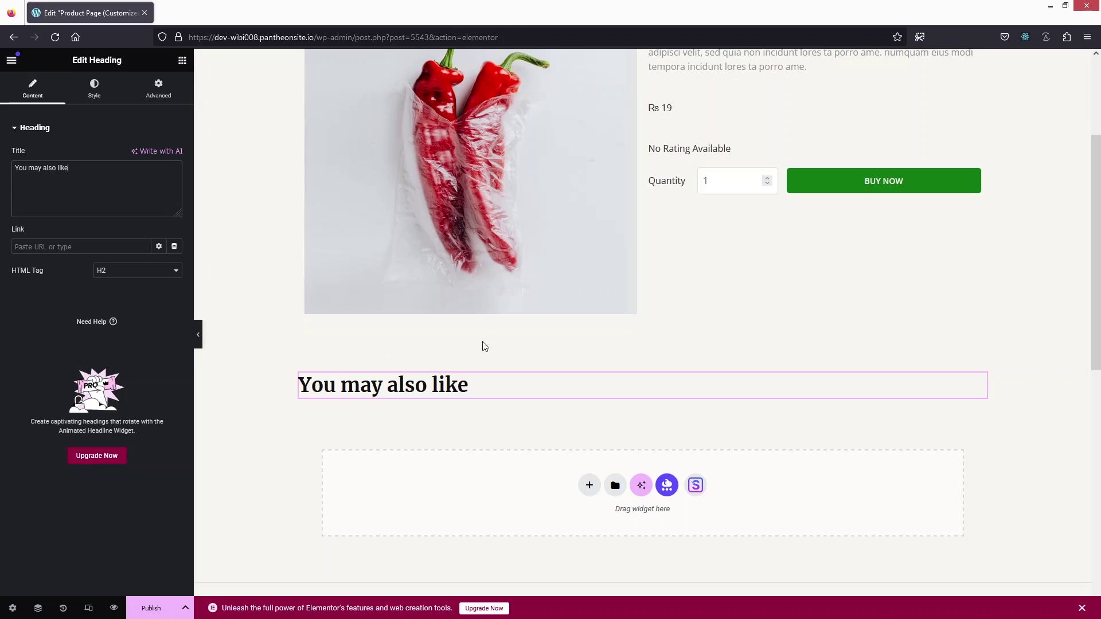
Add a WL: Related Product widget below the "You may also like" heading and hide its built-in heading
{"action": "left_click", "coordinate": [178, 61]}
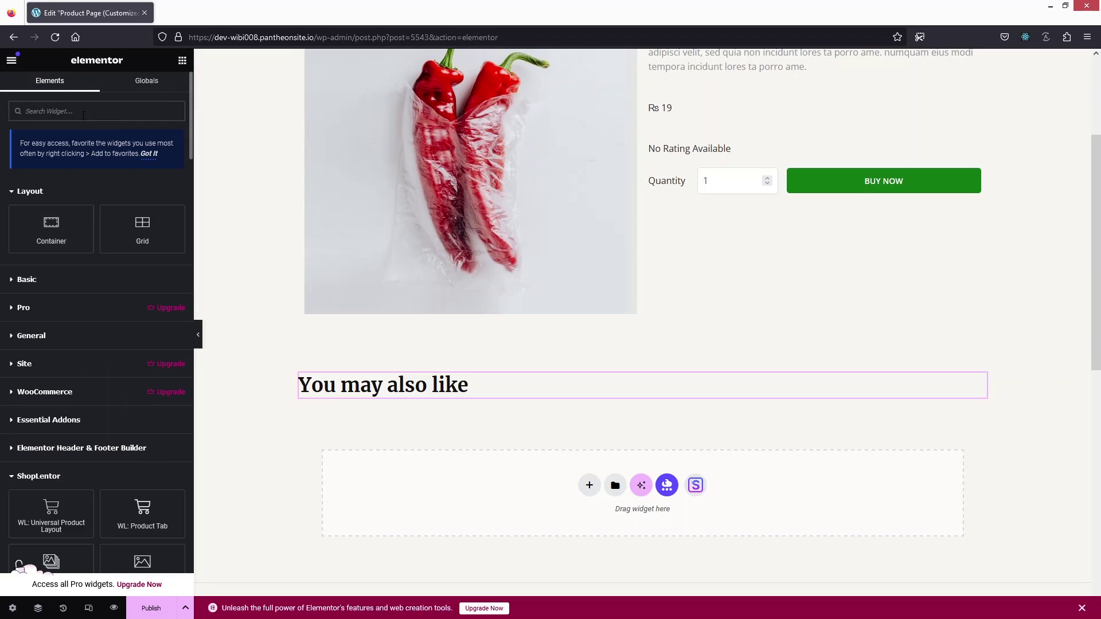
{"action": "type", "text": "rela"}
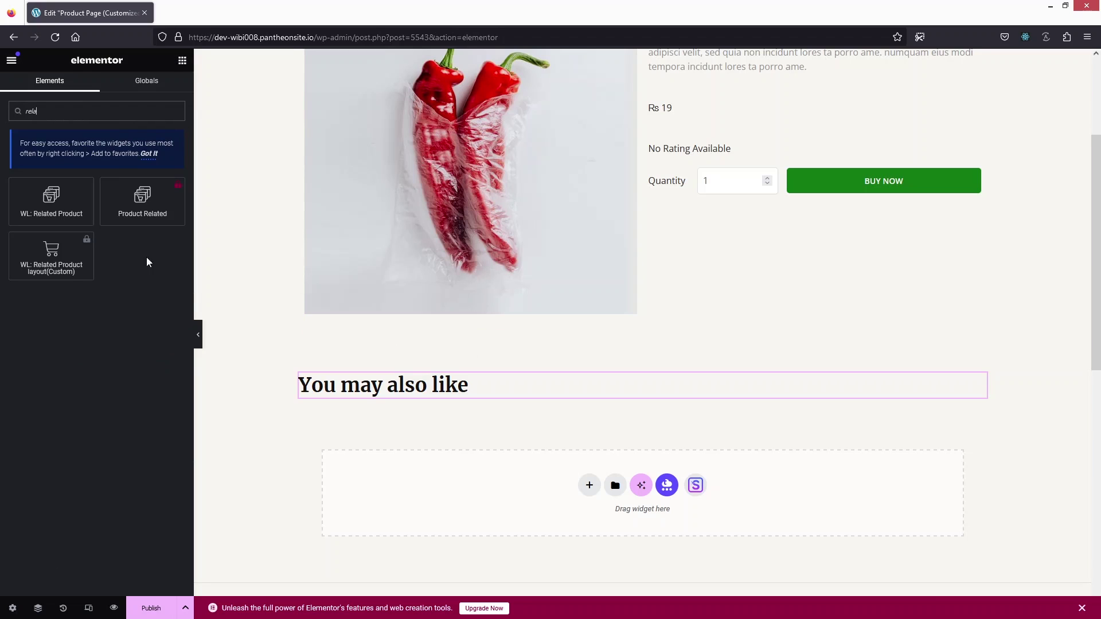
{"action": "left_click_drag", "start_coordinate": [51, 198], "coordinate": [556, 400]}
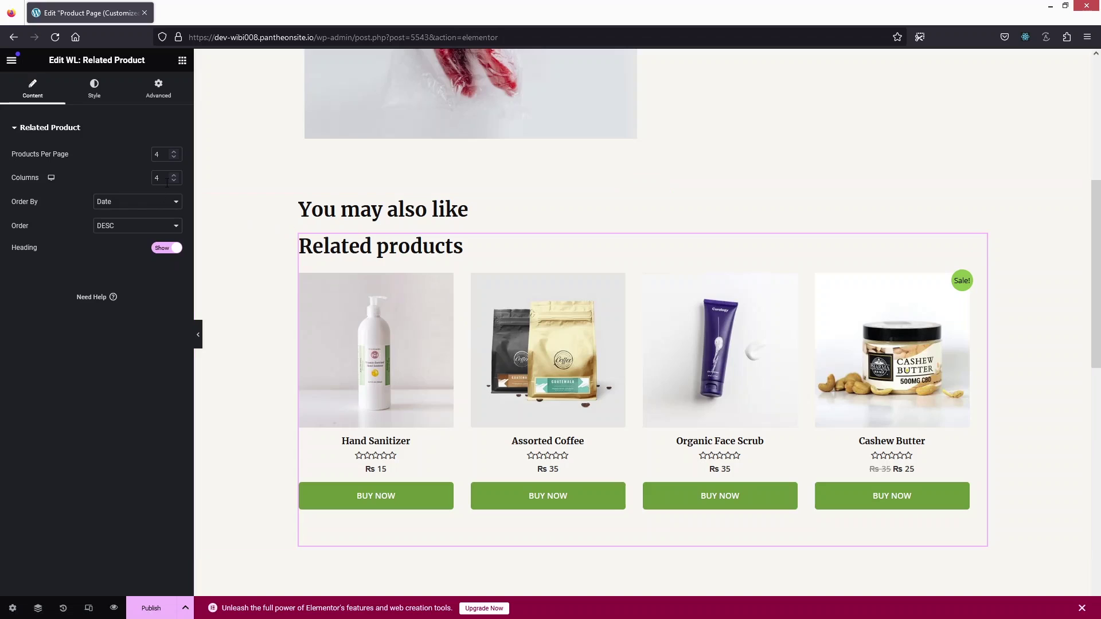
{"action": "left_click", "coordinate": [170, 253]}
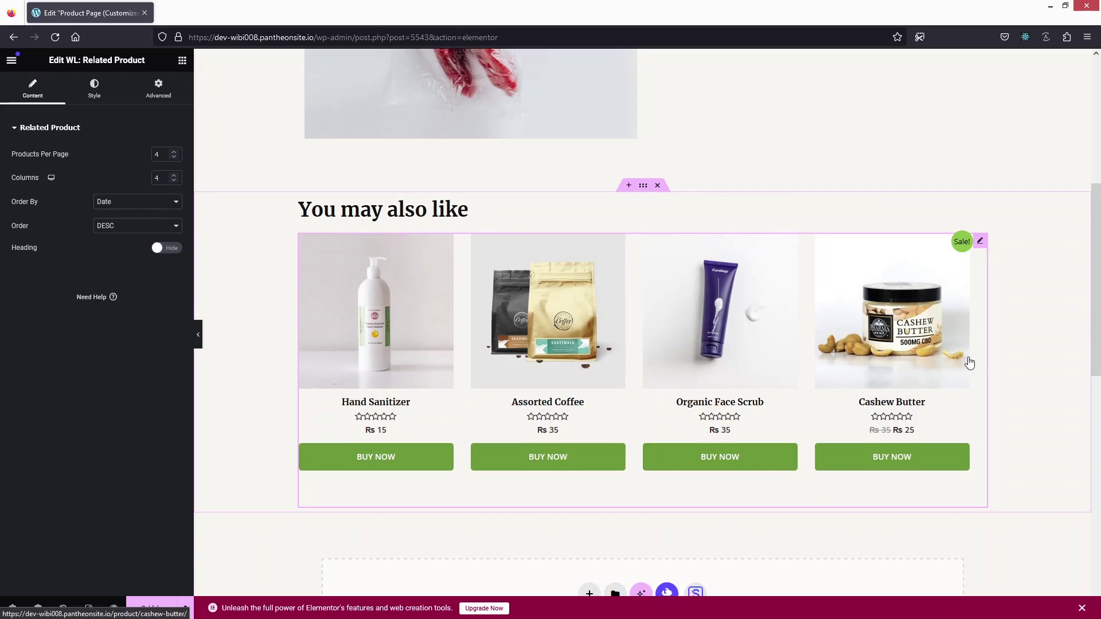
{"action": "scroll", "coordinate": [746, 315], "scroll_direction": "down", "scroll_amount": 2}
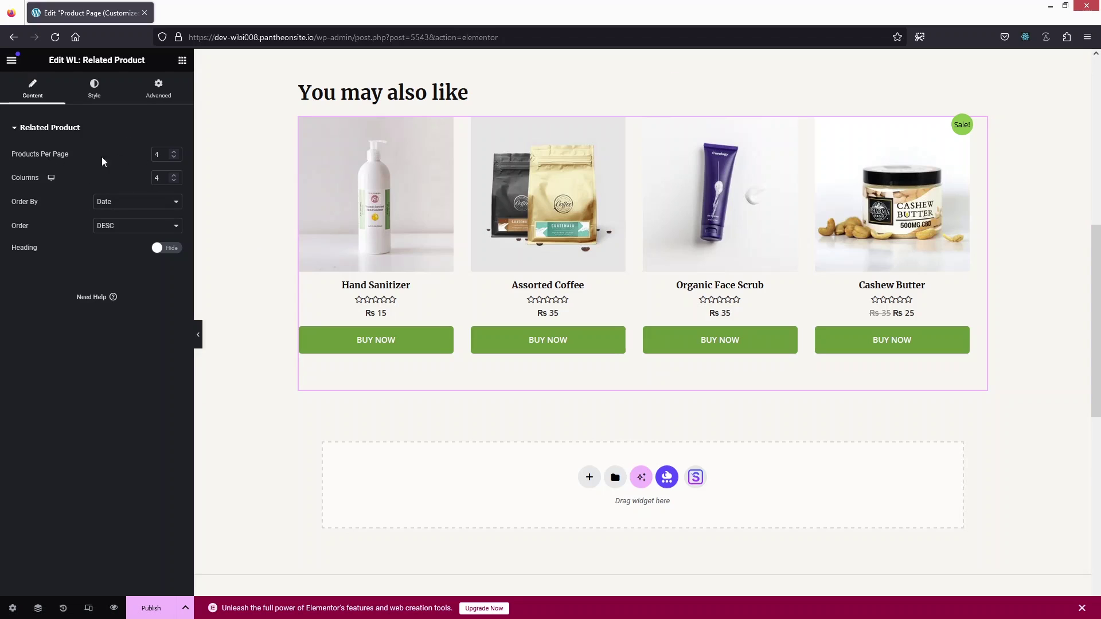
Try showing 5 related products in 5 columns, and return both settings to 4
{"action": "left_click", "coordinate": [174, 152]}
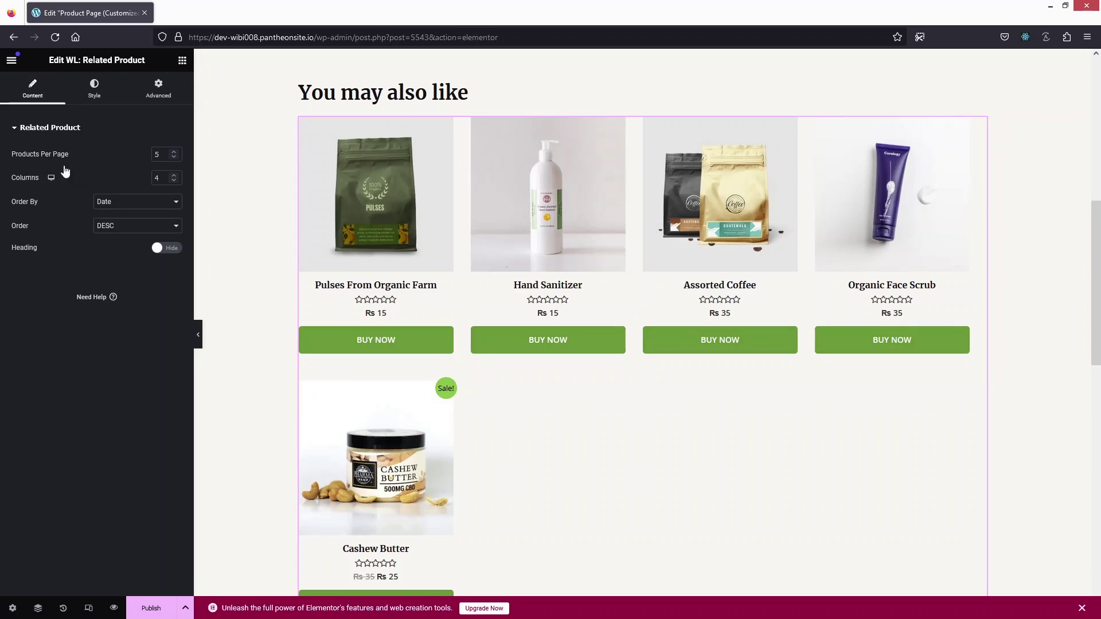
{"action": "left_click", "coordinate": [174, 175]}
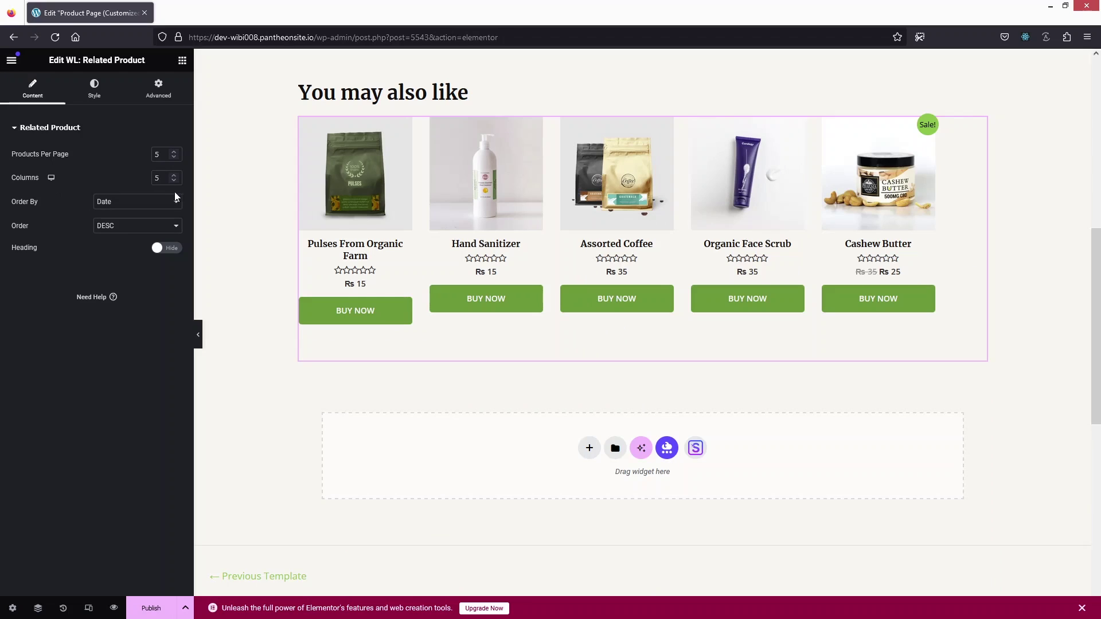
{"action": "left_click", "coordinate": [174, 157]}
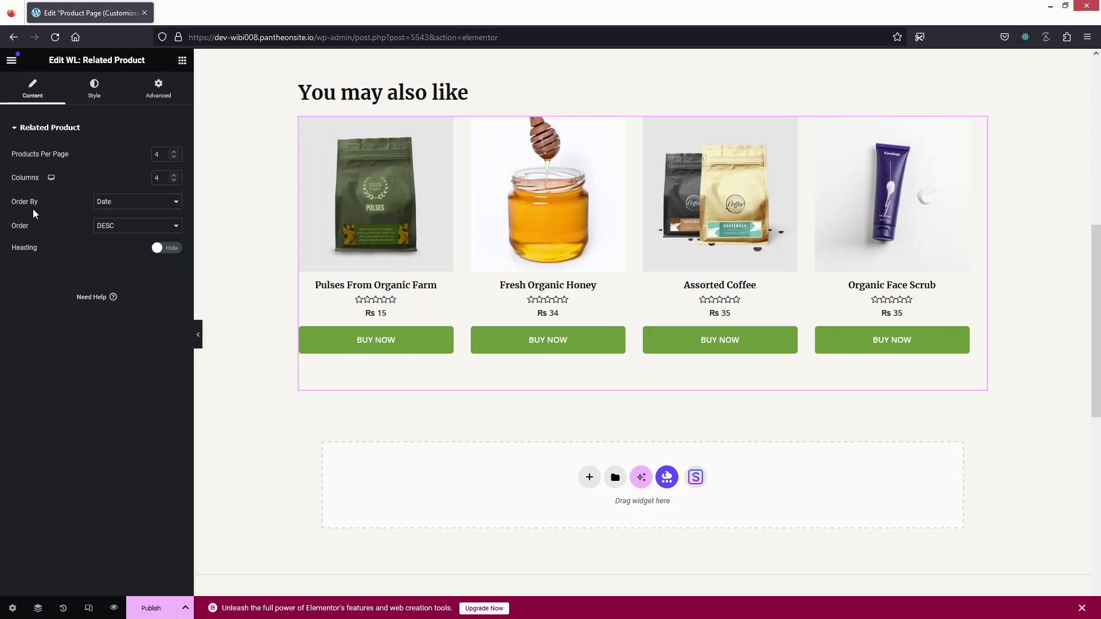
Order the related products by Title, keeping the DESC order
{"action": "left_click", "coordinate": [143, 202]}
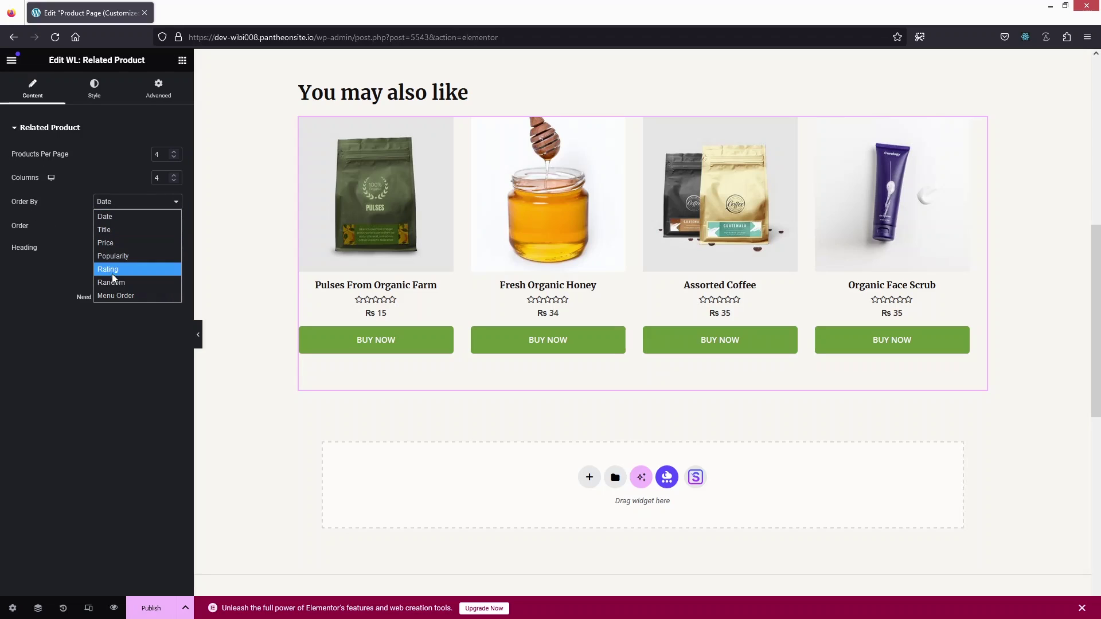
{"action": "left_click", "coordinate": [112, 229]}
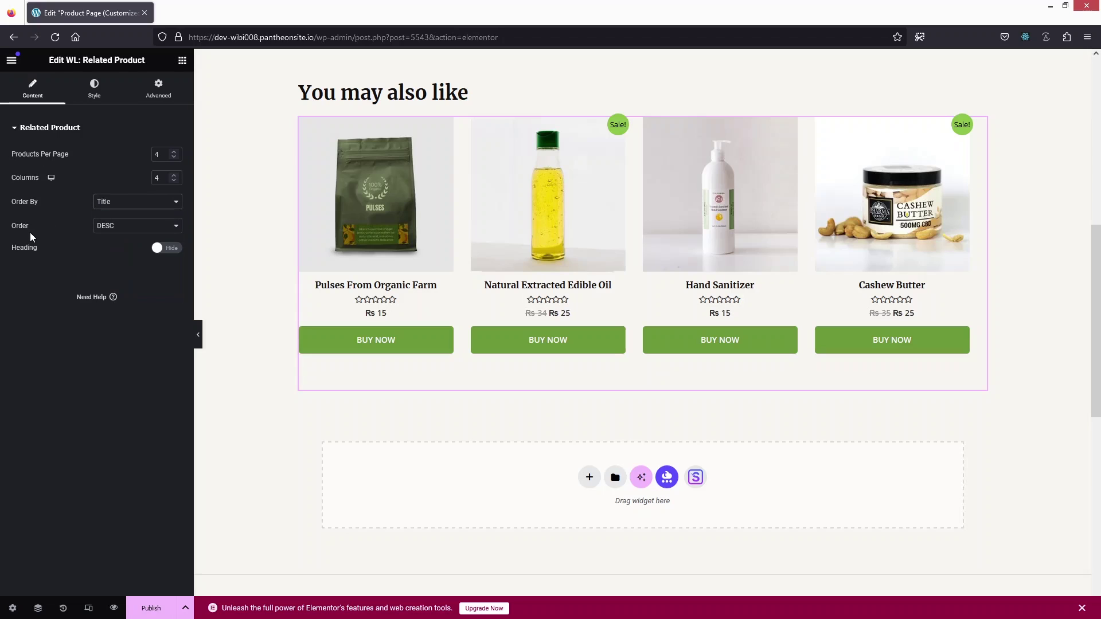
{"action": "left_click", "coordinate": [141, 231]}
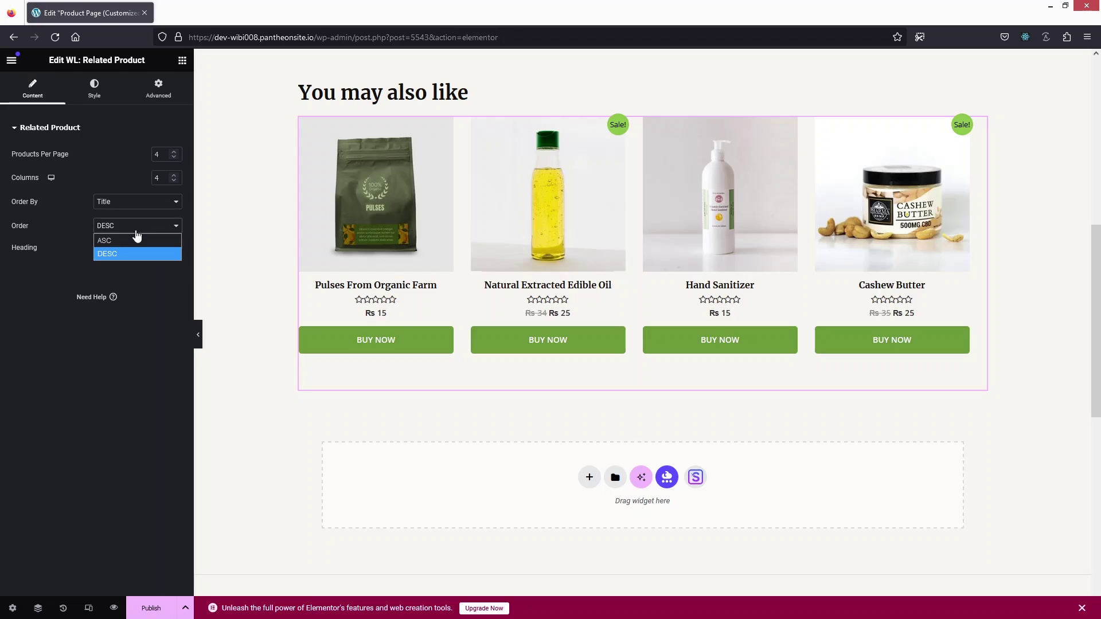
{"action": "left_click", "coordinate": [78, 269]}
{"action": "left_click", "coordinate": [103, 101]}
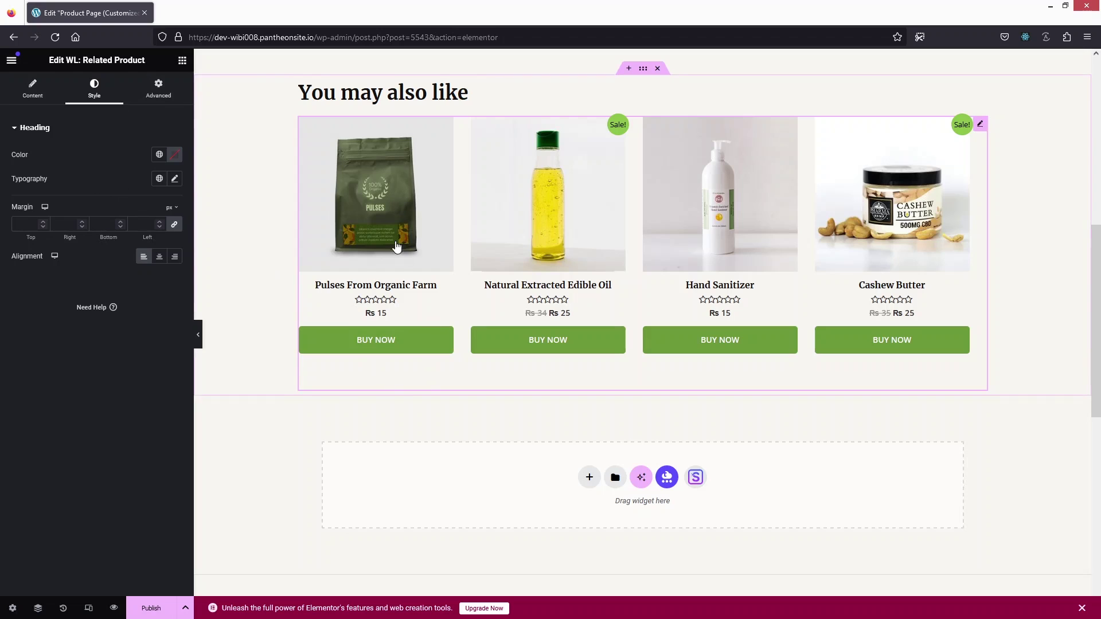
{"action": "scroll", "coordinate": [376, 208], "scroll_direction": "up", "scroll_amount": 1}
{"action": "scroll", "coordinate": [376, 209], "scroll_direction": "up", "scroll_amount": 2}
{"action": "scroll", "coordinate": [803, 230], "scroll_direction": "down", "scroll_amount": 3}
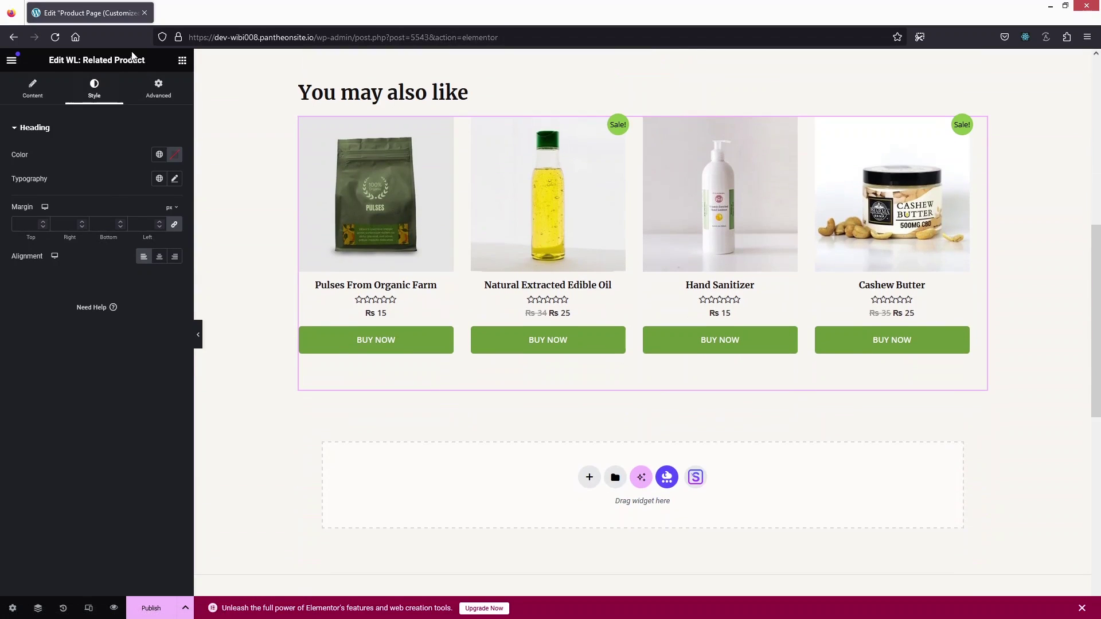
Add a Heading widget below the related products and title it "Our Customers Reviews"
{"action": "left_click", "coordinate": [182, 61]}
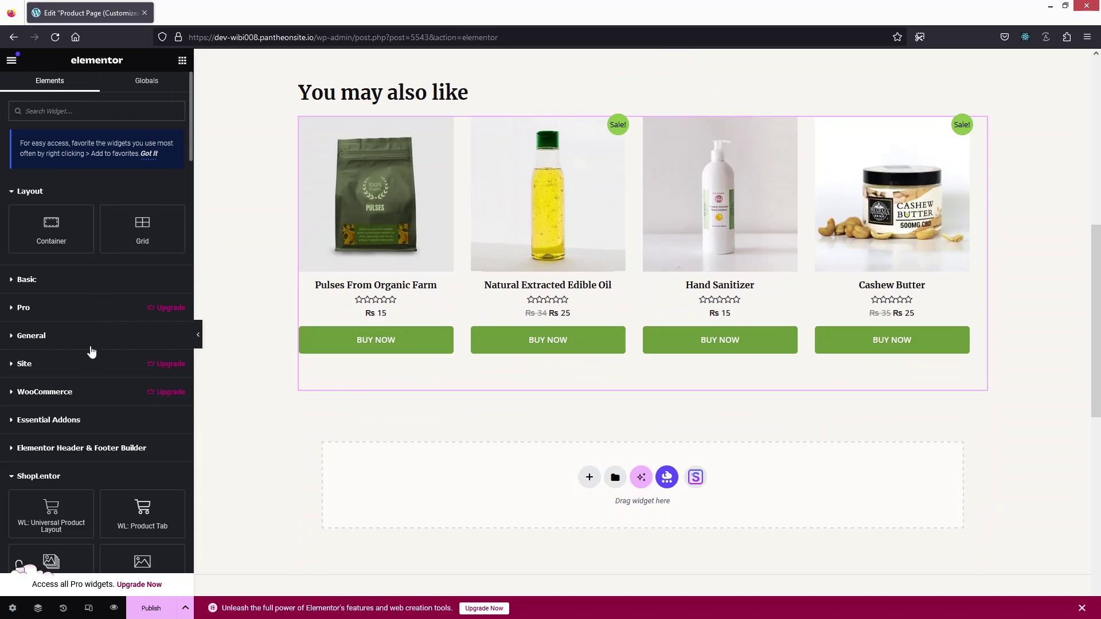
{"action": "scroll", "coordinate": [84, 411], "scroll_direction": "down", "scroll_amount": 2}
{"action": "scroll", "coordinate": [86, 333], "scroll_direction": "up", "scroll_amount": 2}
{"action": "scroll", "coordinate": [91, 350], "scroll_direction": "down", "scroll_amount": 4}
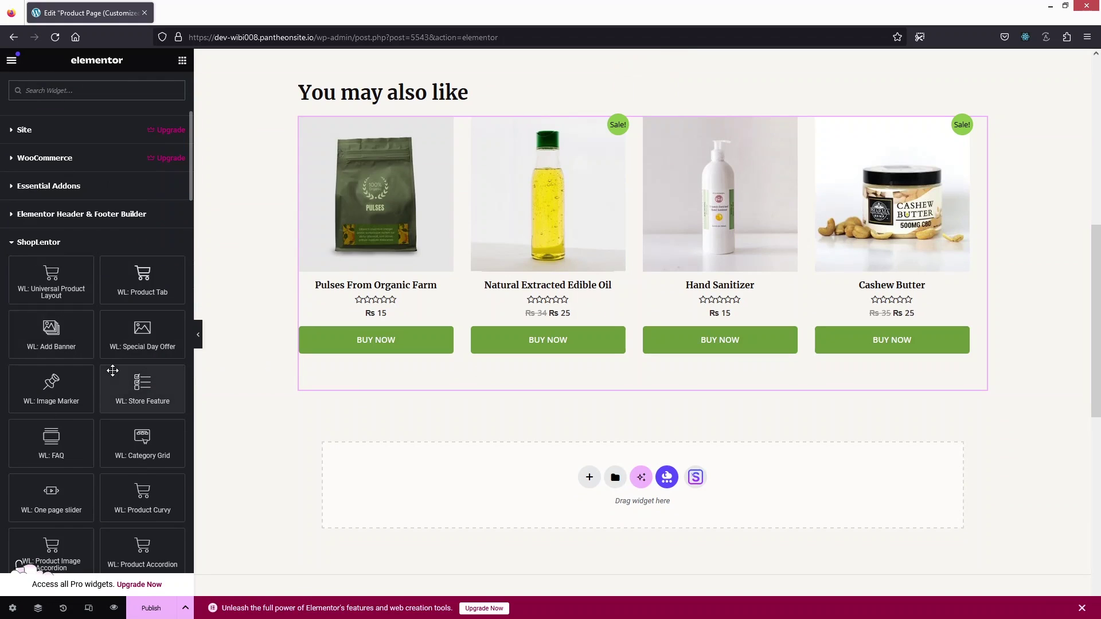
{"action": "scroll", "coordinate": [86, 184], "scroll_direction": "up", "scroll_amount": 5}
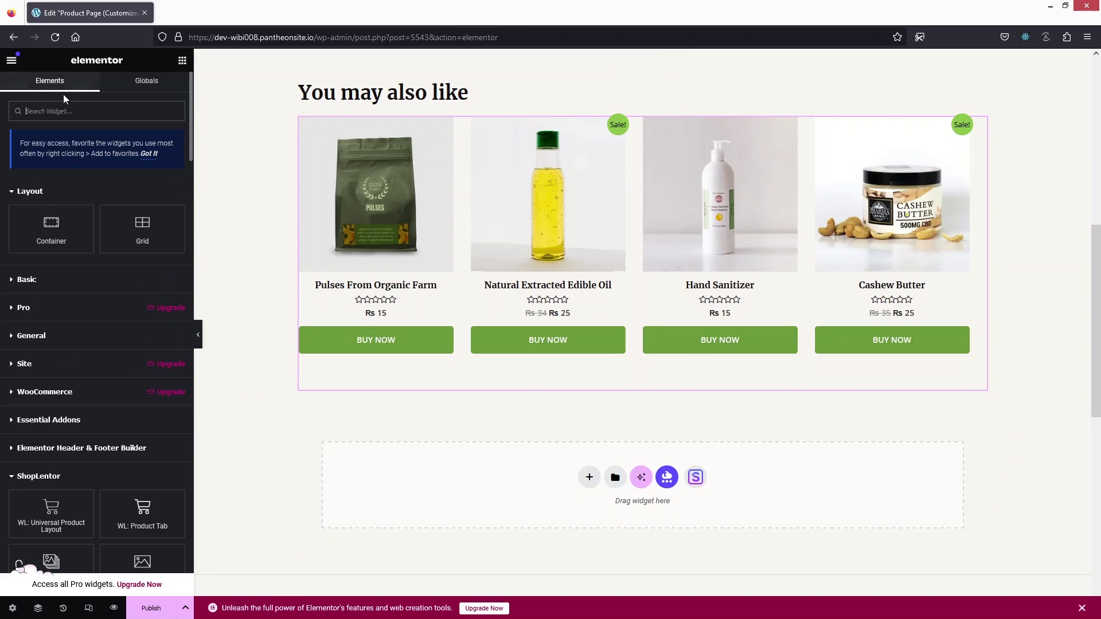
{"action": "type", "text": "head"}
{"action": "left_click_drag", "start_coordinate": [51, 199], "coordinate": [514, 384]}
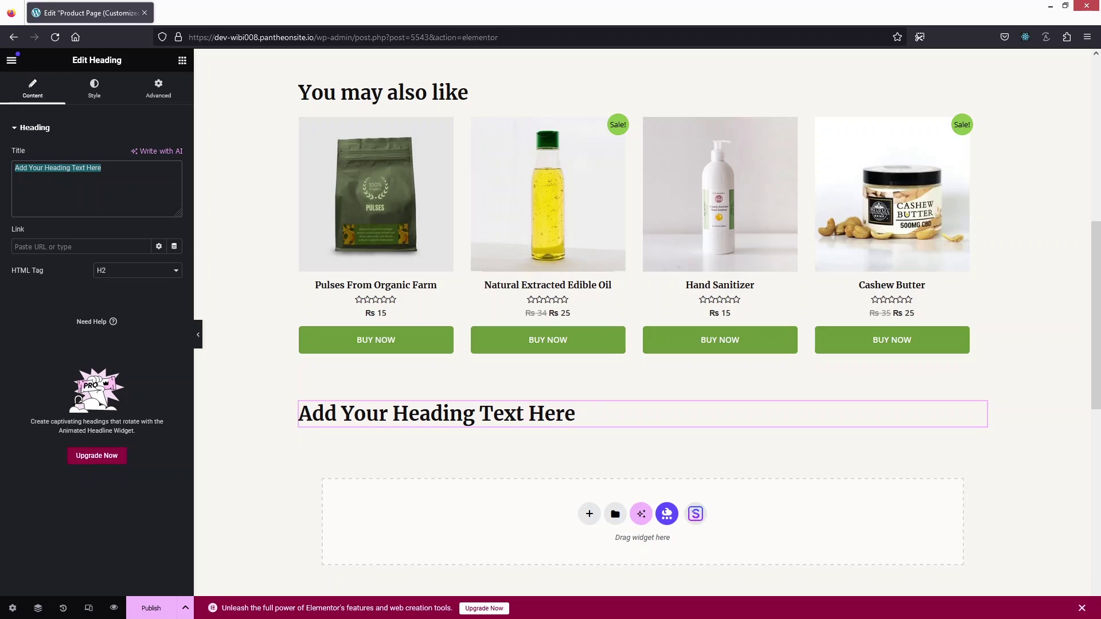
{"action": "type", "text": "Our Customers Reviews"}
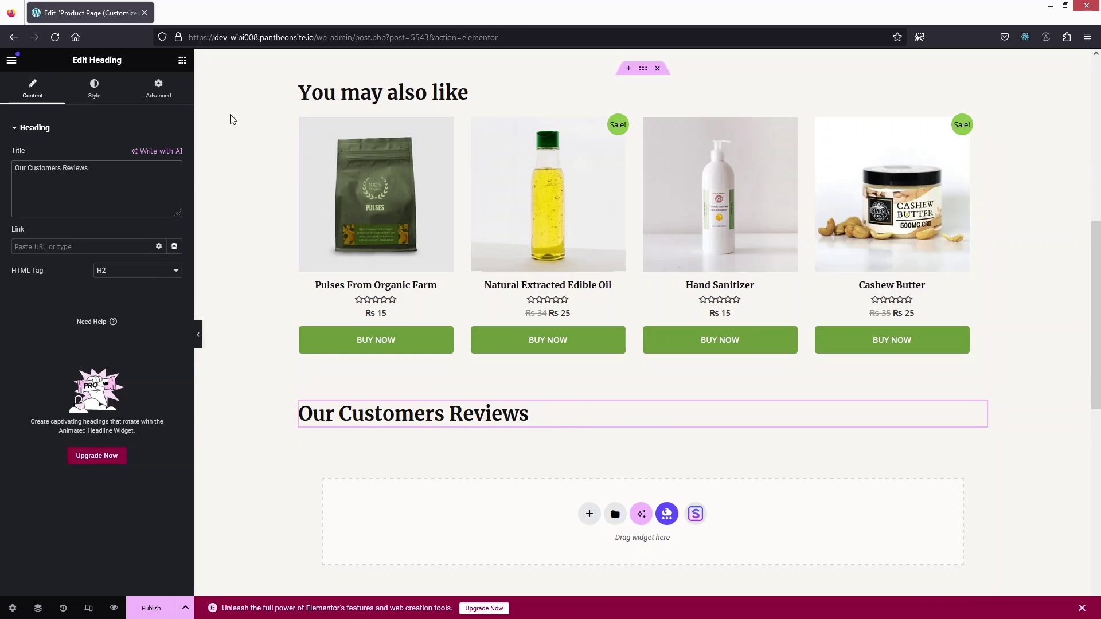
Add a WL: Testimonial widget below the "Our Customers Reviews" heading
{"action": "left_click", "coordinate": [181, 61]}
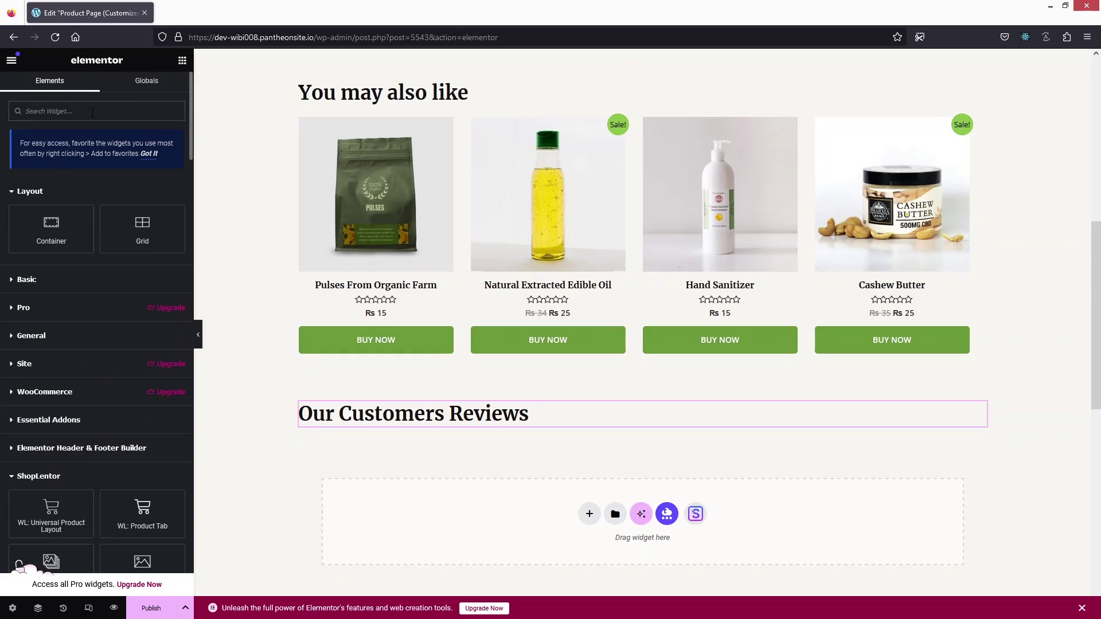
{"action": "type", "text": "testim"}
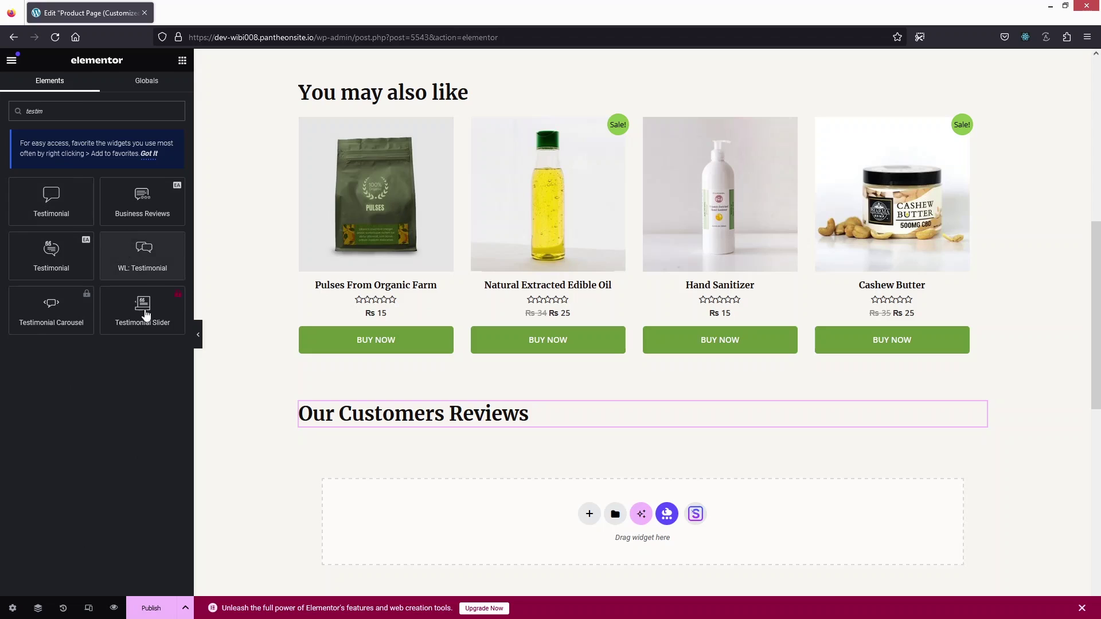
{"action": "left_click_drag", "start_coordinate": [137, 252], "coordinate": [511, 418]}
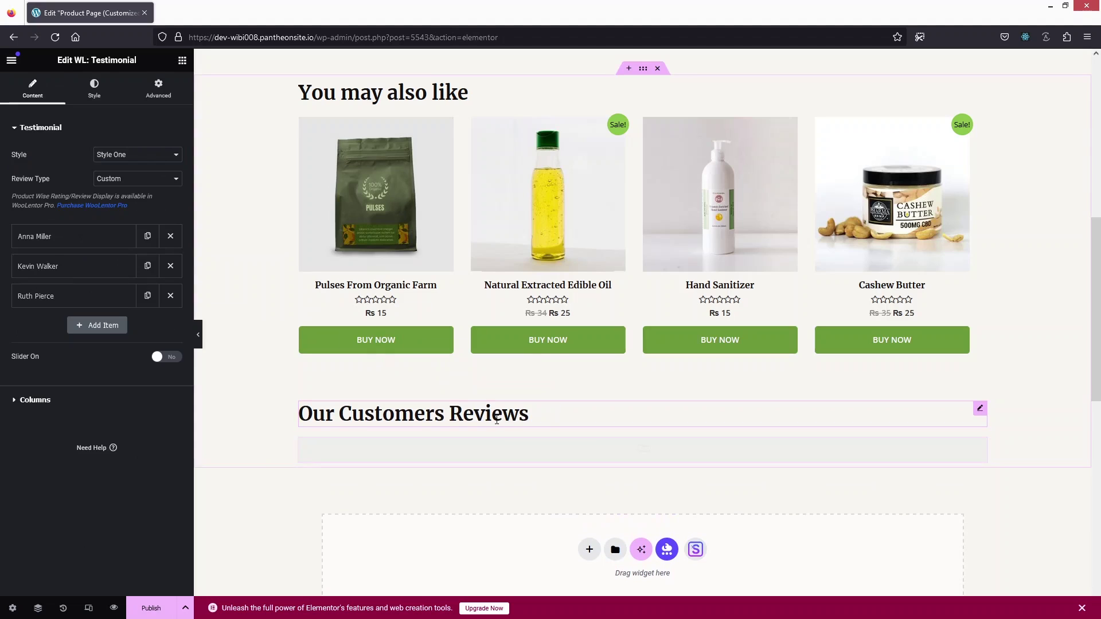
{"action": "scroll", "coordinate": [467, 406], "scroll_direction": "down", "scroll_amount": 3}
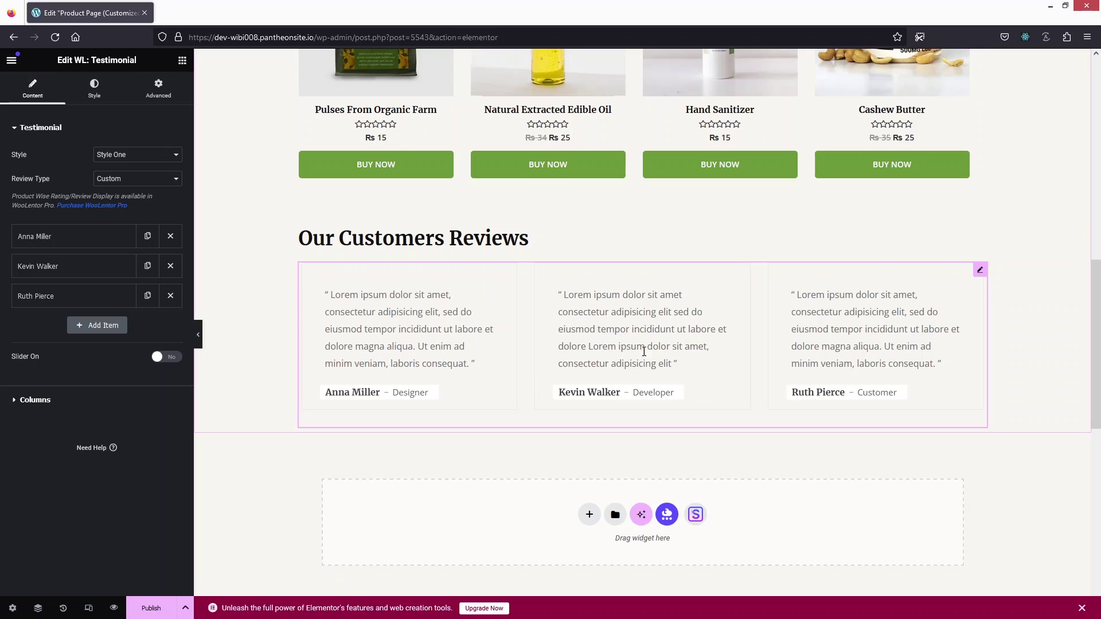
Set the client rating of the first testimonial item to 5
{"action": "left_click", "coordinate": [81, 237]}
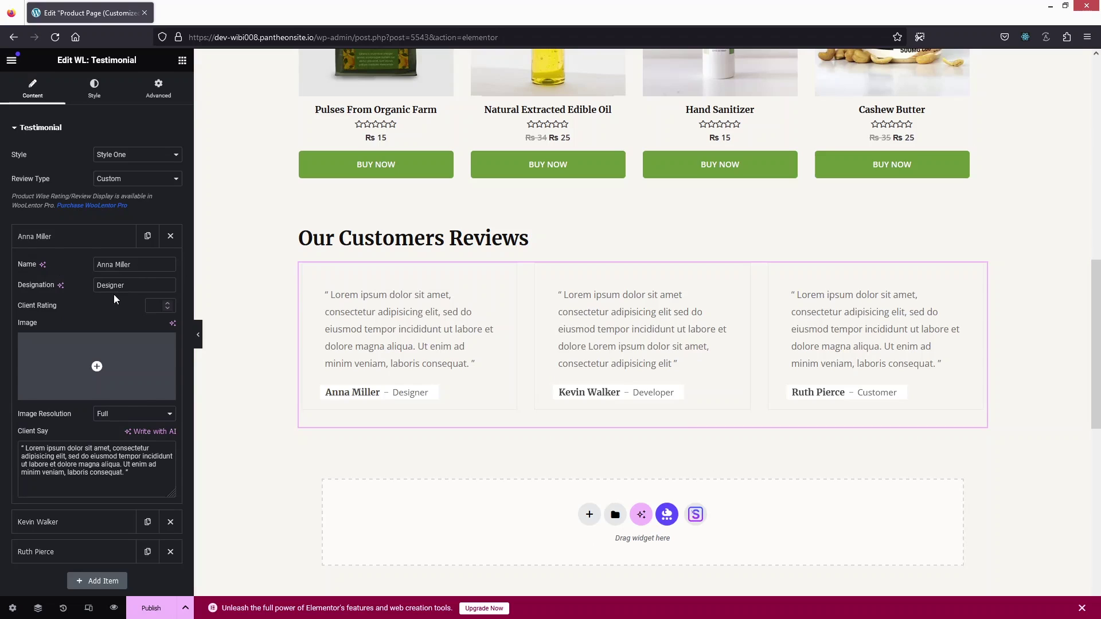
{"action": "scroll", "coordinate": [117, 298], "scroll_direction": "down", "scroll_amount": 1}
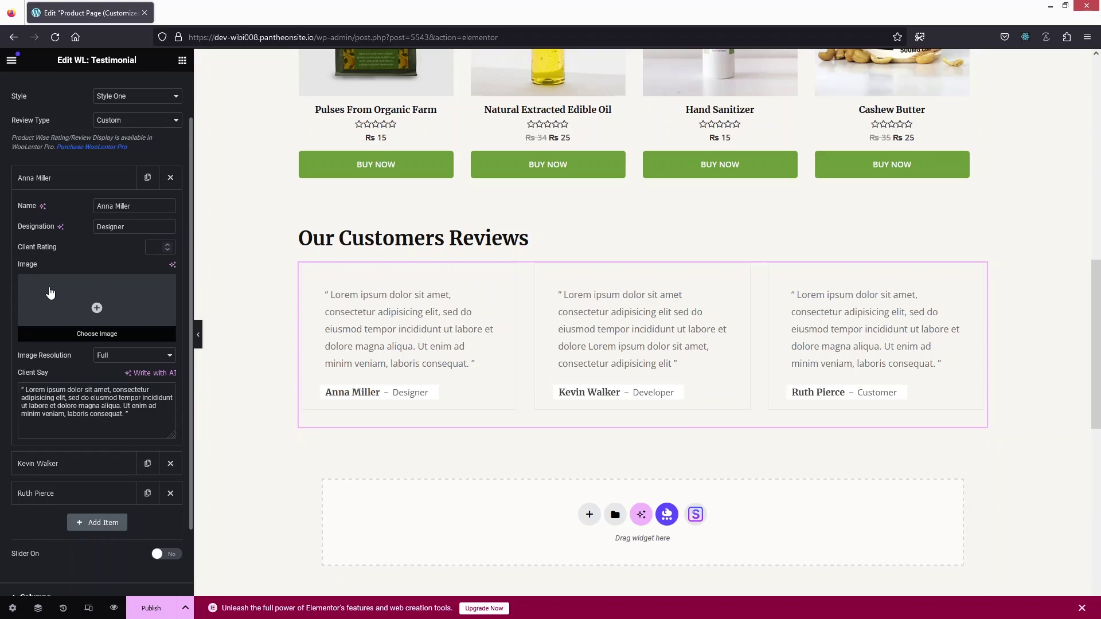
{"action": "left_click", "coordinate": [158, 251]}
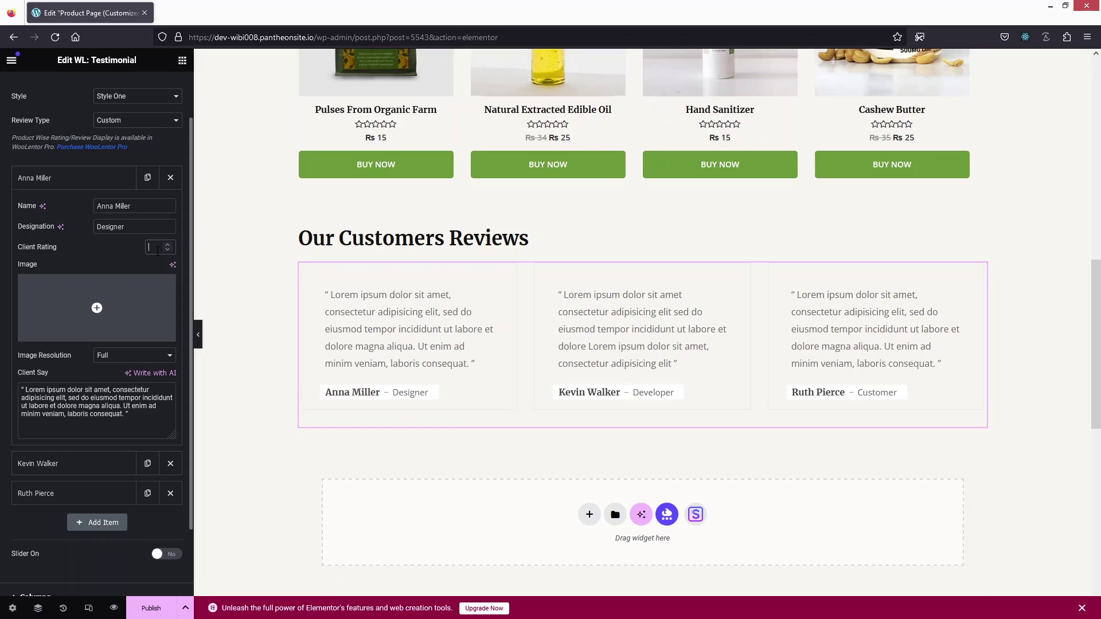
{"action": "type", "text": "5"}
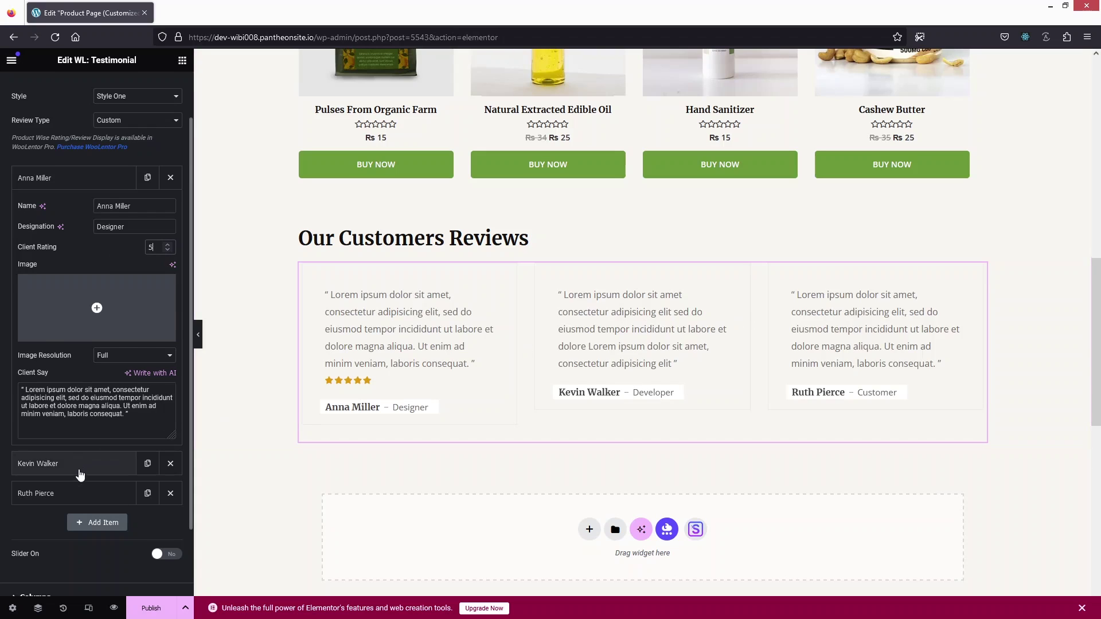
Examine the testimonial widget's column settings and its available style and review type options
{"action": "scroll", "coordinate": [79, 465], "scroll_direction": "down", "scroll_amount": 3}
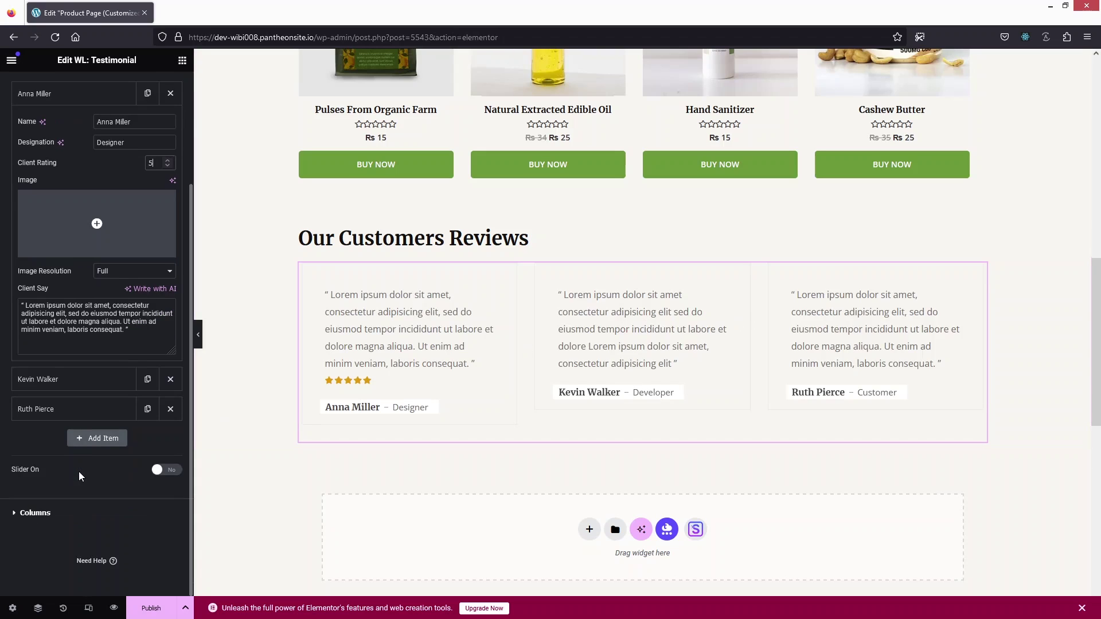
{"action": "left_click", "coordinate": [32, 513]}
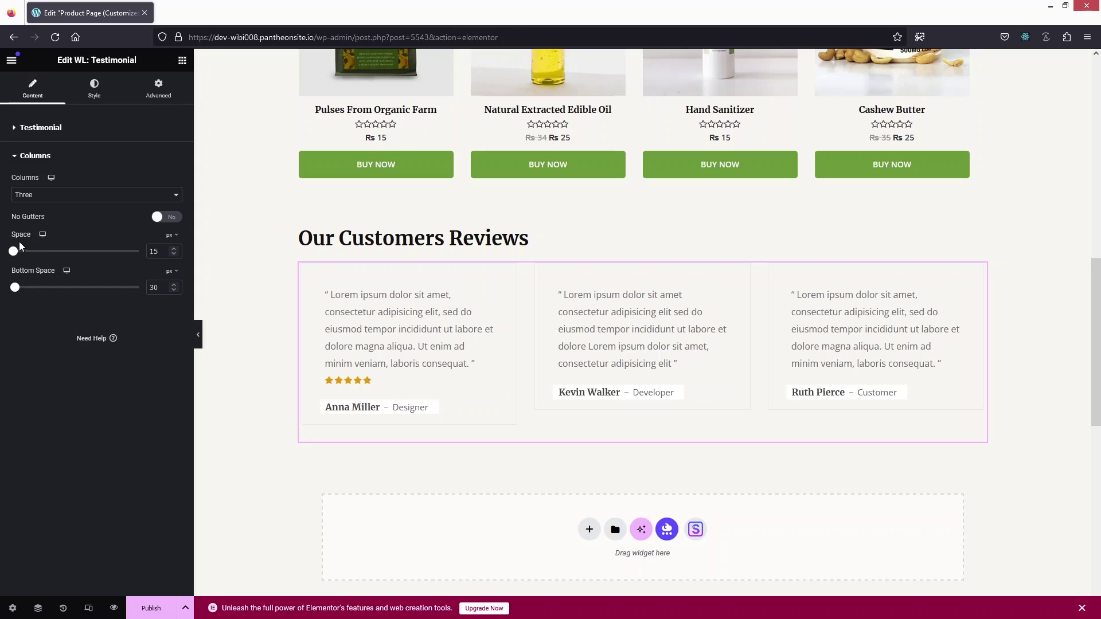
{"action": "left_click", "coordinate": [17, 128]}
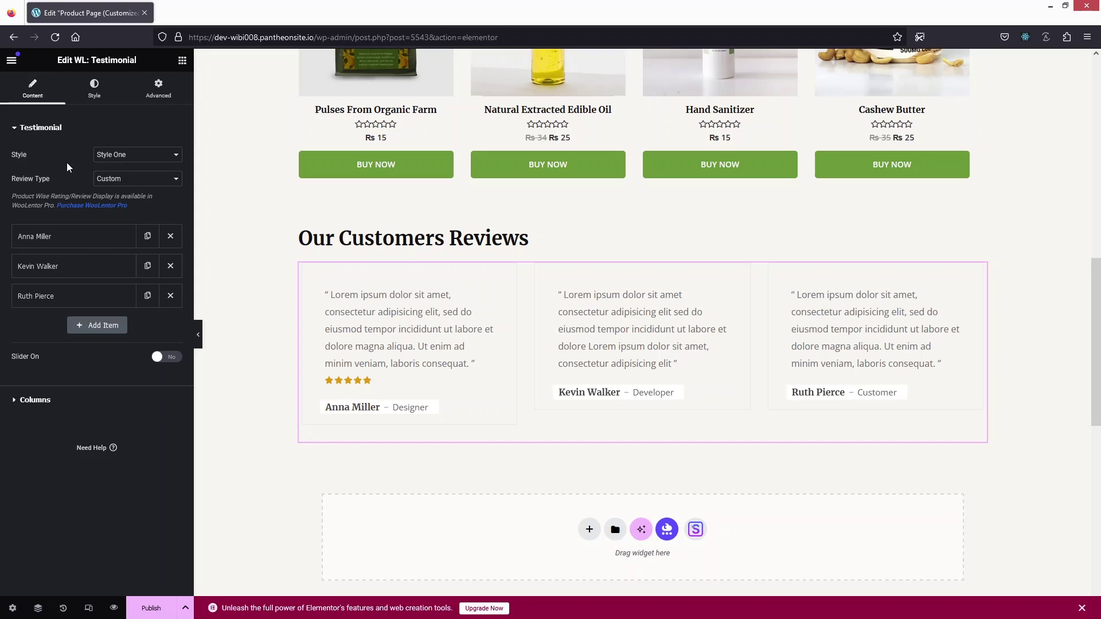
{"action": "left_click", "coordinate": [113, 160]}
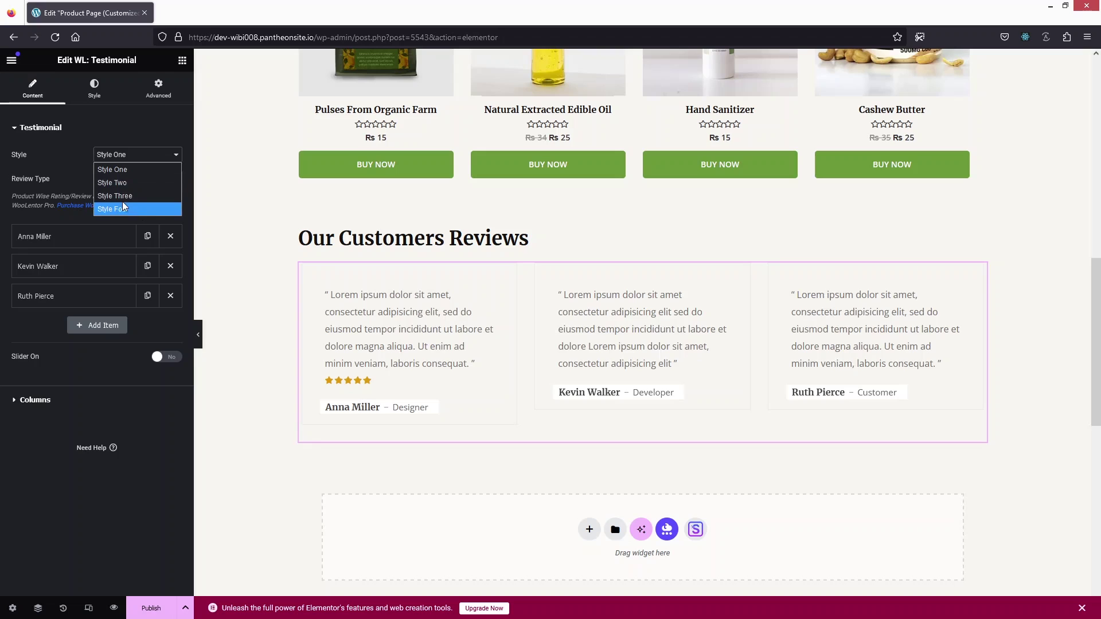
{"action": "left_click", "coordinate": [62, 161]}
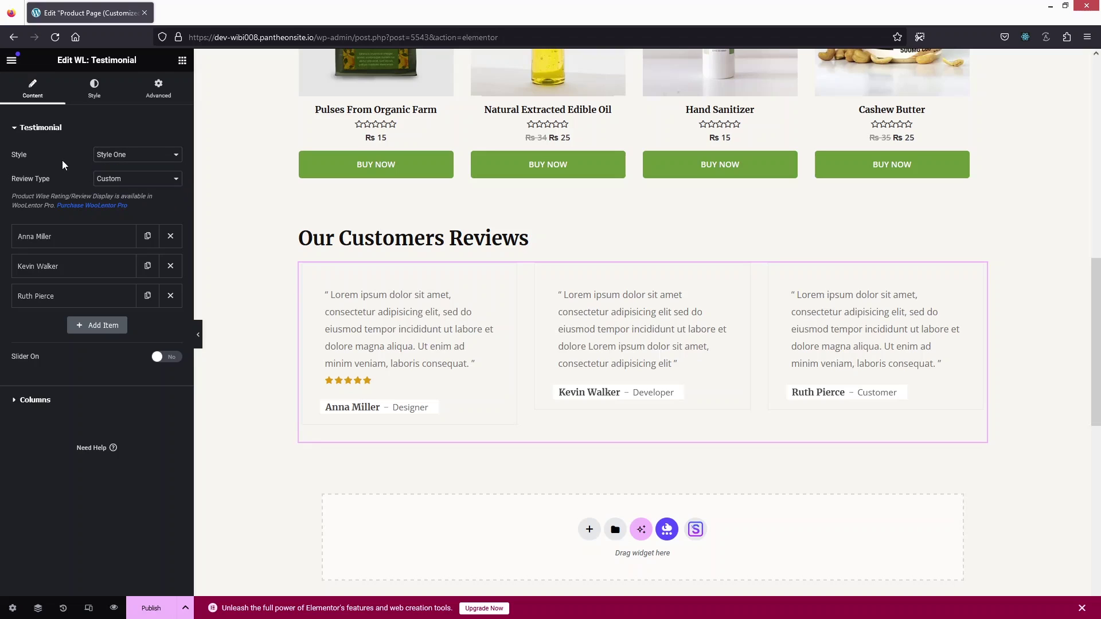
{"action": "left_click", "coordinate": [118, 180]}
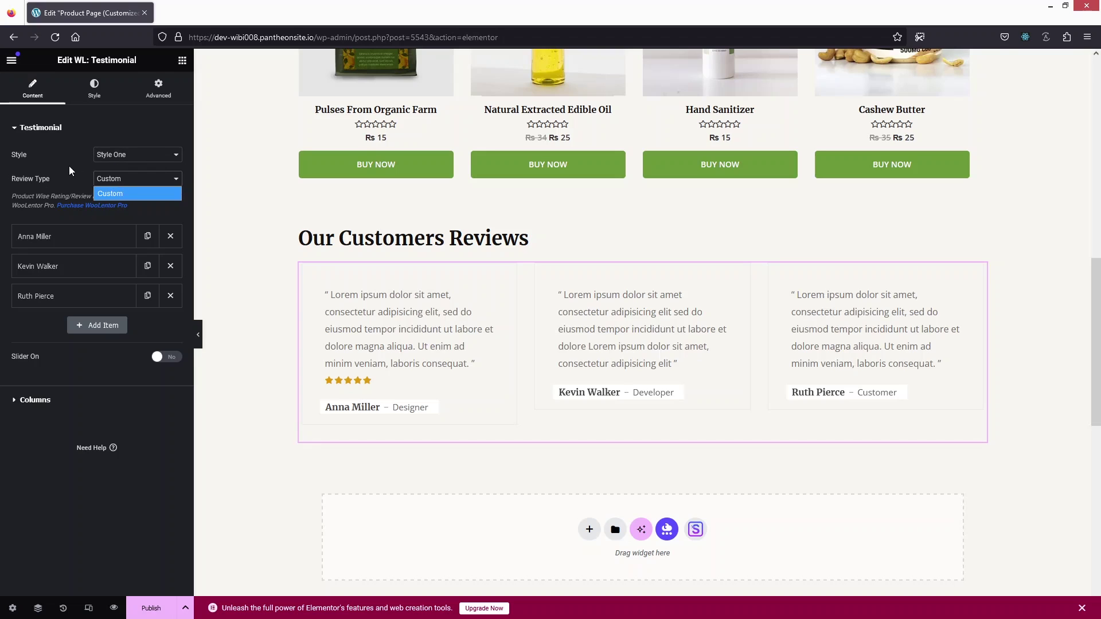
{"action": "left_click", "coordinate": [69, 166]}
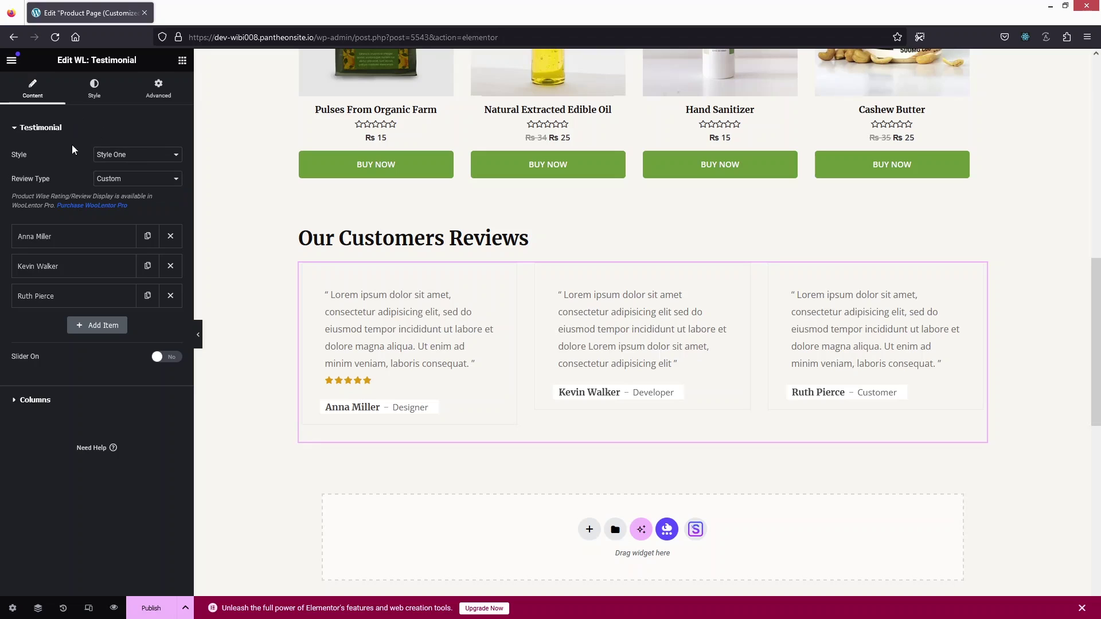
Change the testimonial rating stars' color to green
{"action": "left_click", "coordinate": [92, 95]}
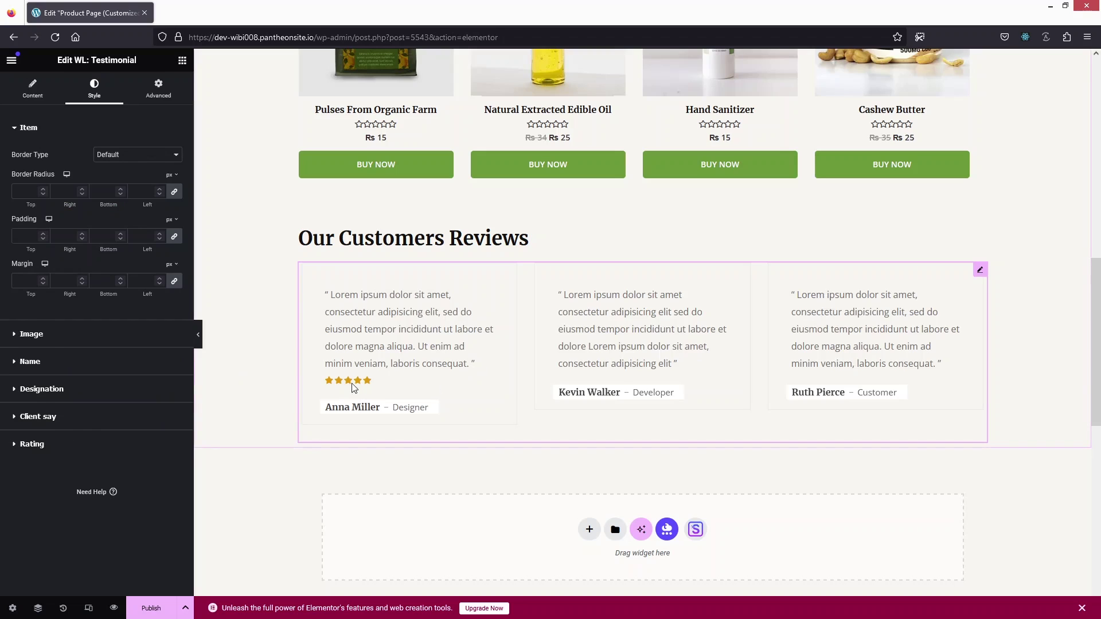
{"action": "left_click", "coordinate": [27, 445]}
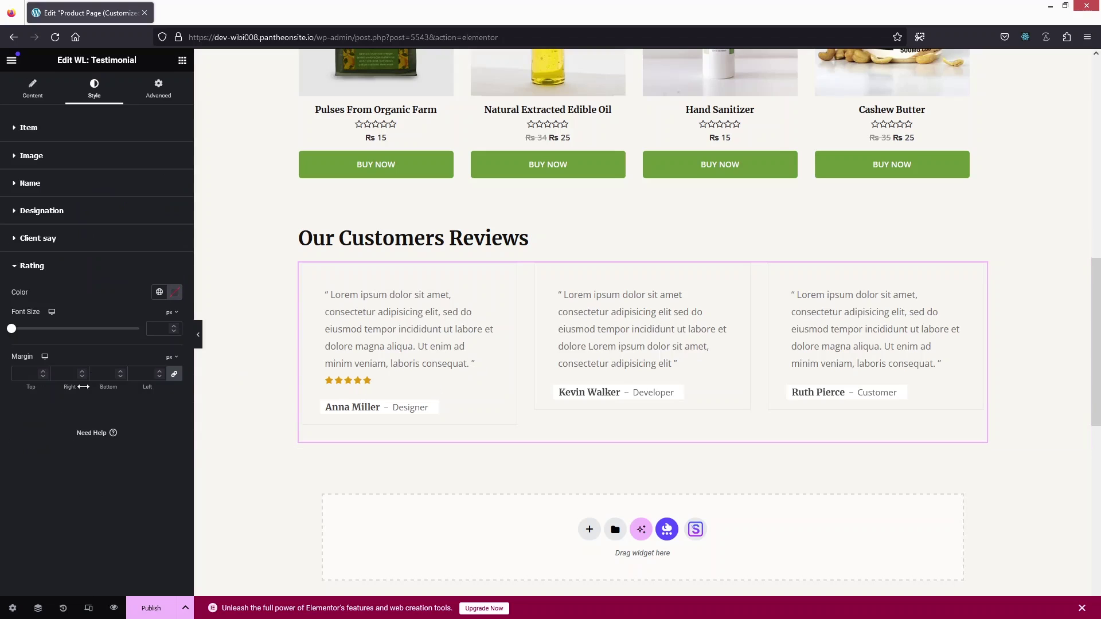
{"action": "left_click", "coordinate": [175, 292]}
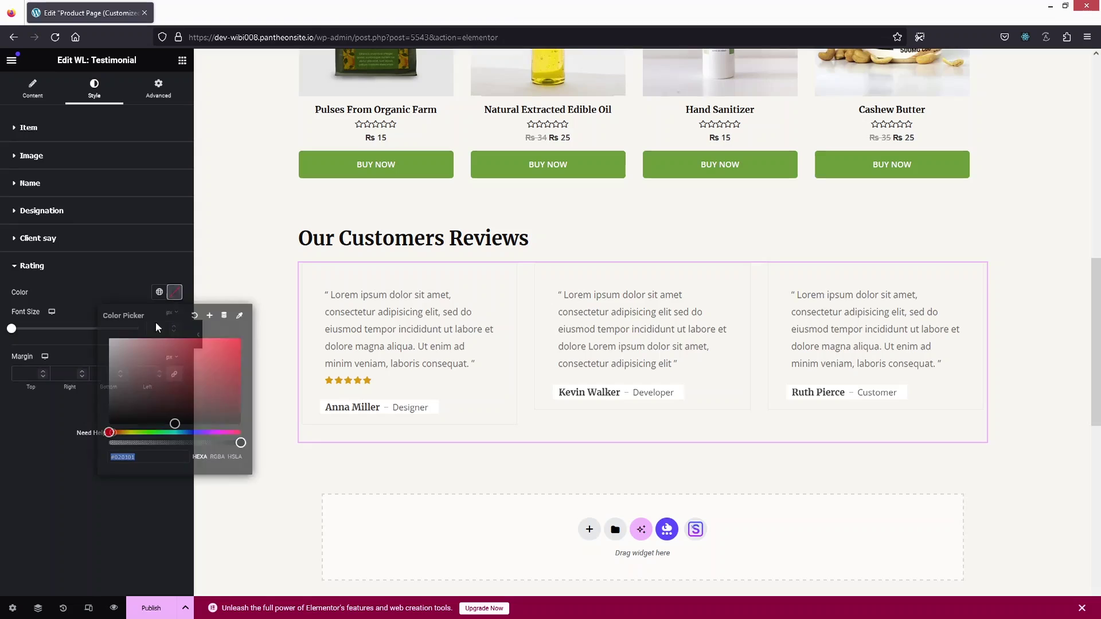
{"action": "left_click", "coordinate": [157, 432]}
{"action": "left_click_drag", "start_coordinate": [211, 361], "coordinate": [239, 368]}
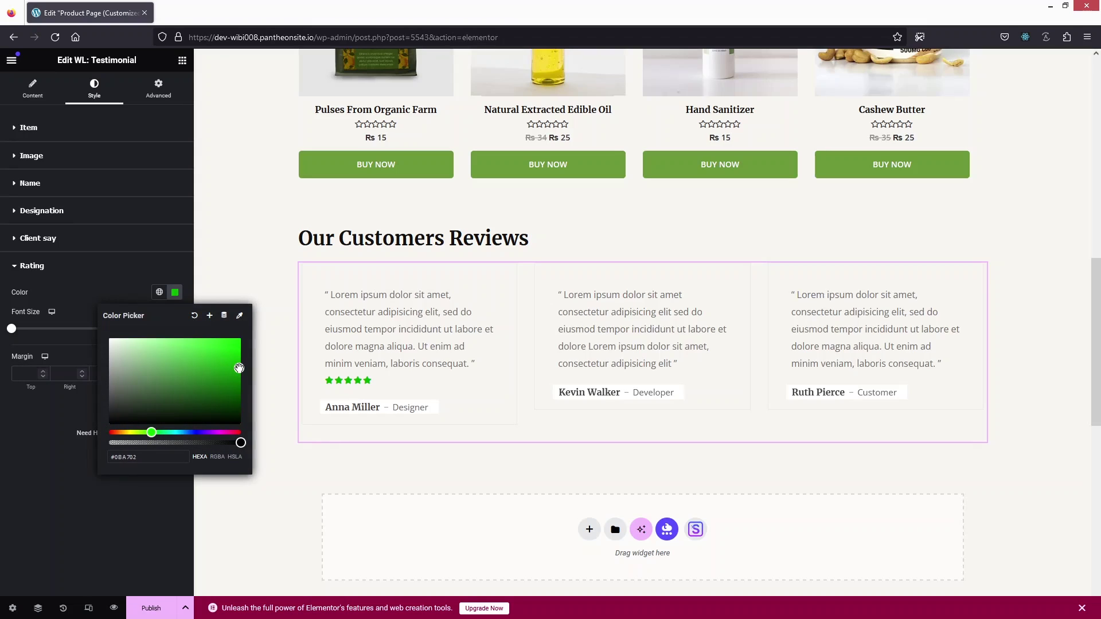
{"action": "left_click", "coordinate": [109, 266]}
{"action": "left_click", "coordinate": [46, 266]}
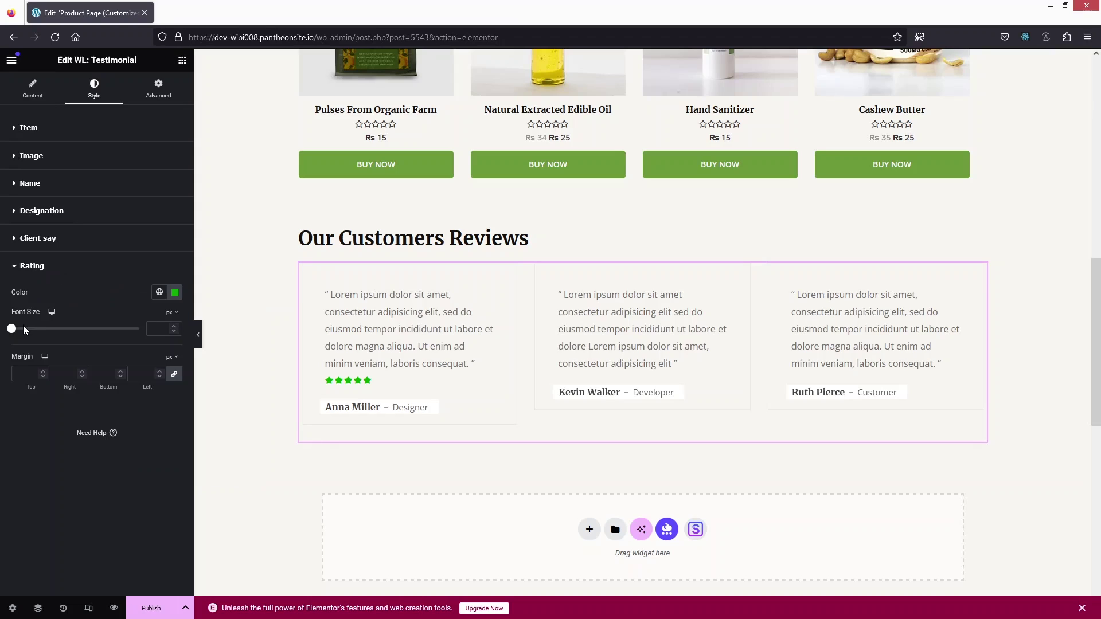
{"action": "mouse_move", "coordinate": [16, 330]}
{"action": "left_mouse_down"}
{"action": "mouse_move", "coordinate": [49, 335]}
{"action": "mouse_move", "coordinate": [35, 331]}
{"action": "left_mouse_up"}
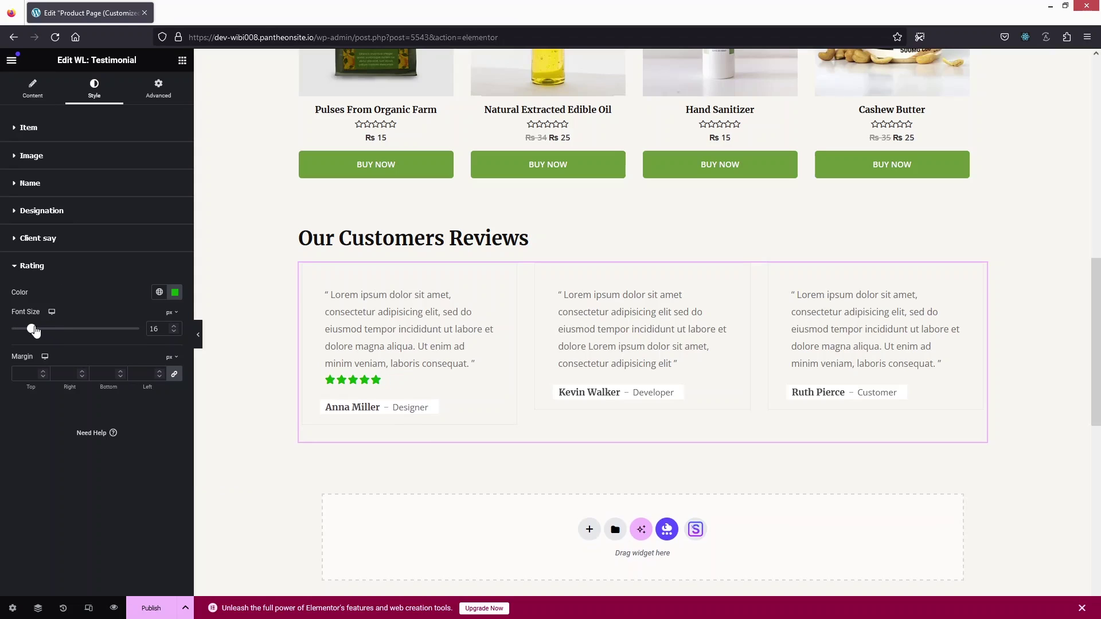
{"action": "double_click", "coordinate": [147, 329]}
{"action": "key", "text": "BackSpace"}
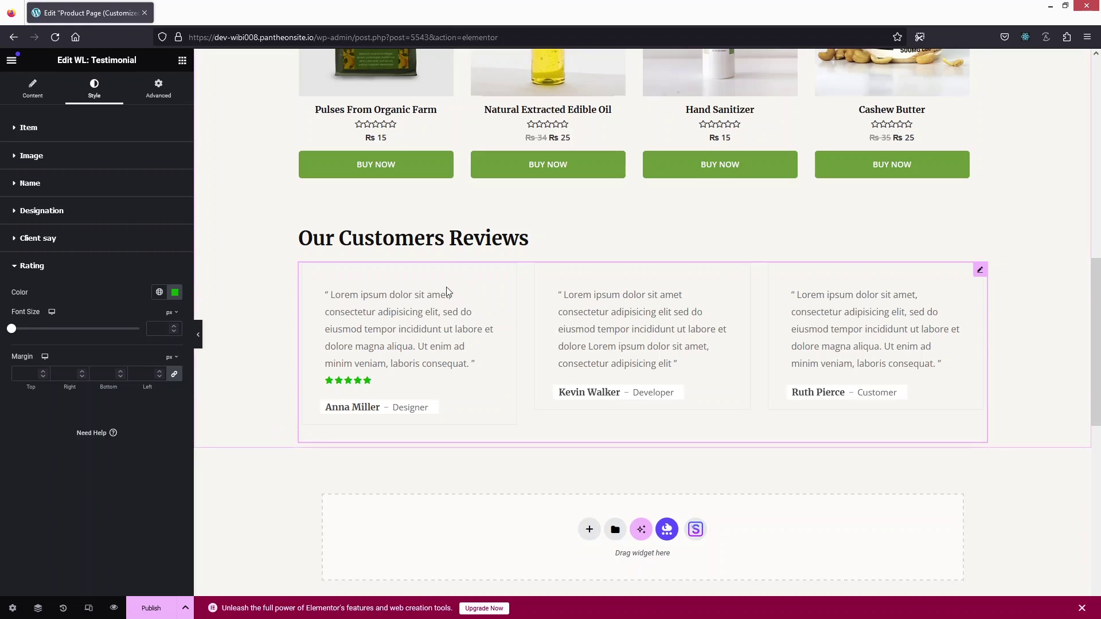
Leave the testimonial settings, look over the whole page and publish the product page template
{"action": "left_click", "coordinate": [182, 60]}
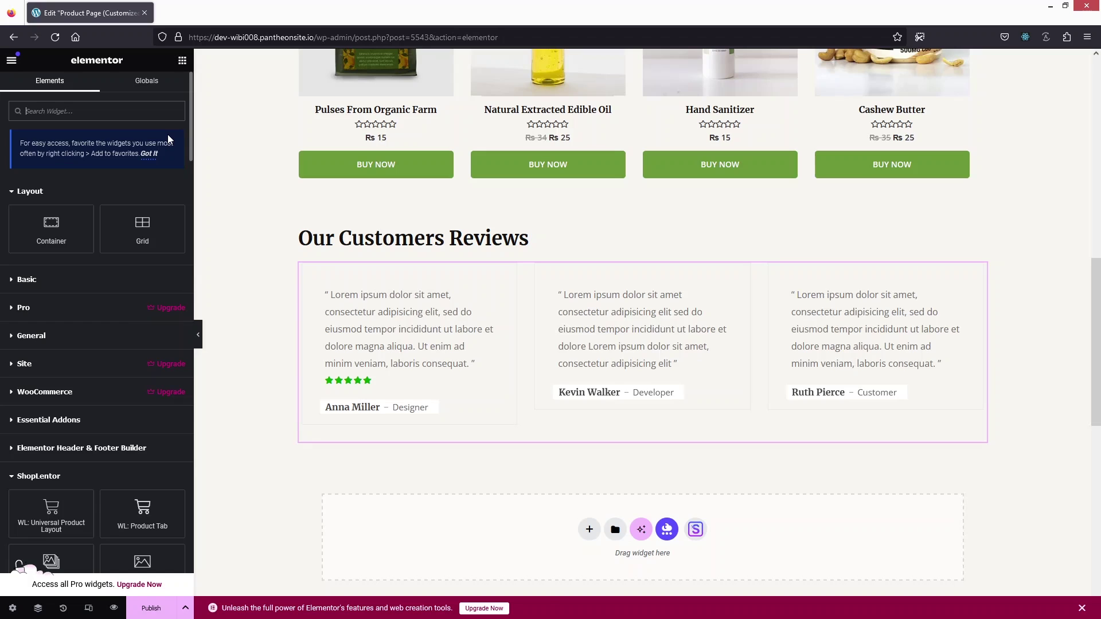
{"action": "scroll", "coordinate": [348, 390], "scroll_direction": "down", "scroll_amount": 3}
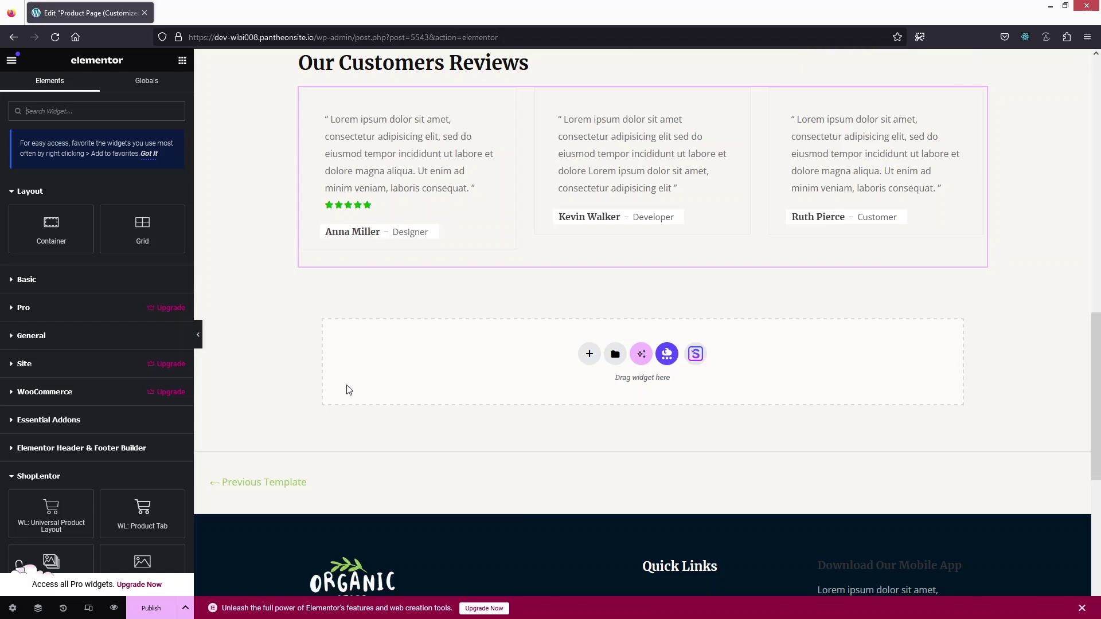
{"action": "scroll", "coordinate": [348, 390], "scroll_direction": "up", "scroll_amount": 14}
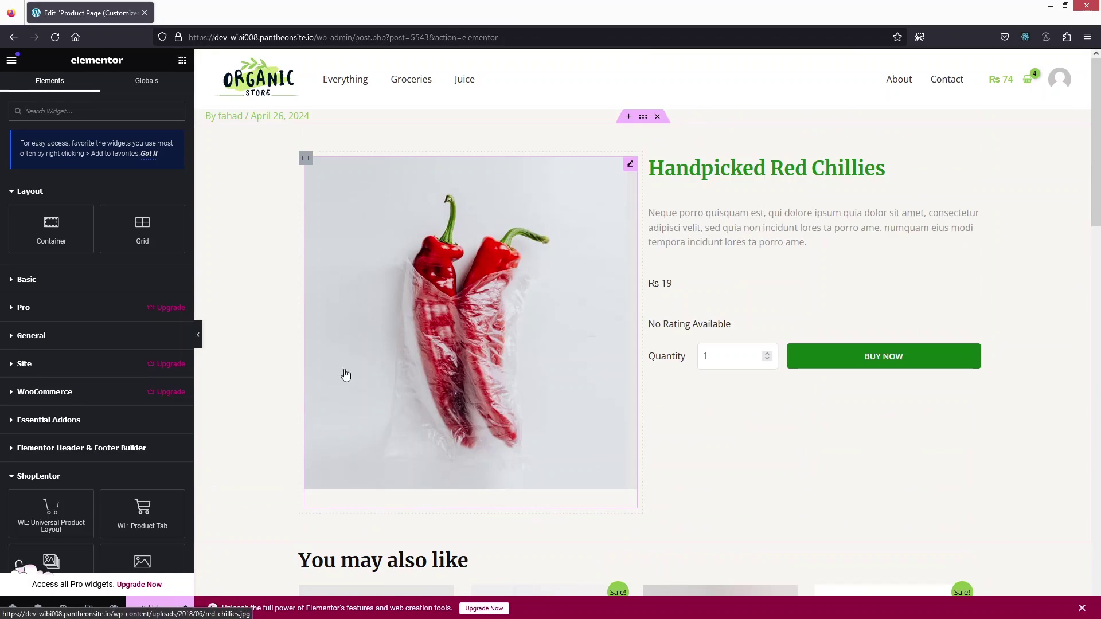
{"action": "left_click", "coordinate": [153, 609]}
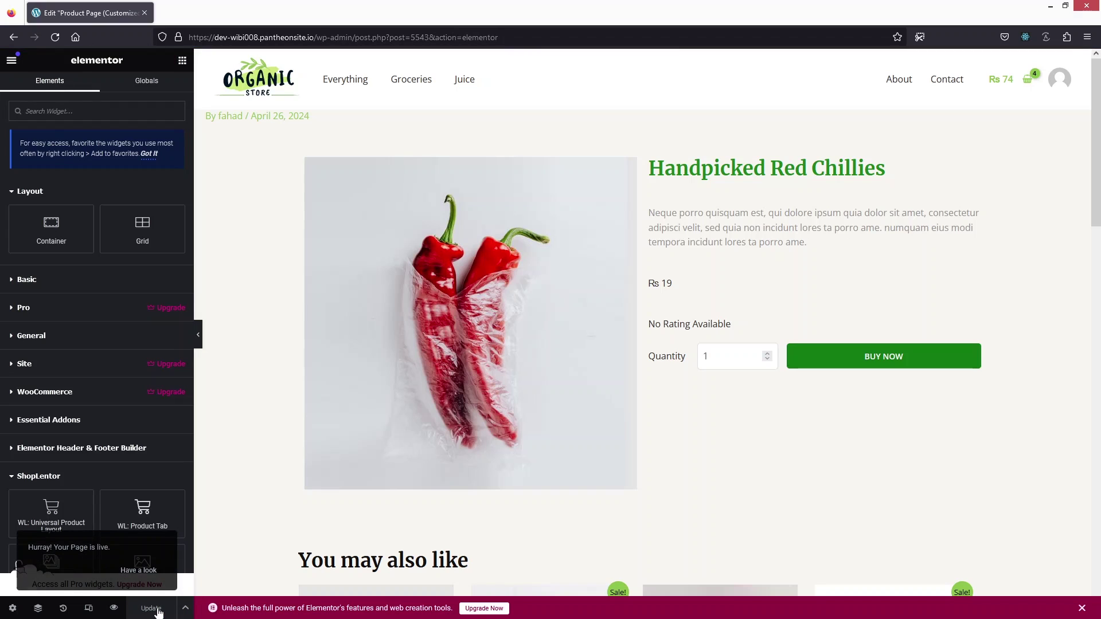
Exit the Elementor editor and open ShopLentor's WooCommerce template settings in the WordPress dashboard
{"action": "left_click", "coordinate": [11, 62]}
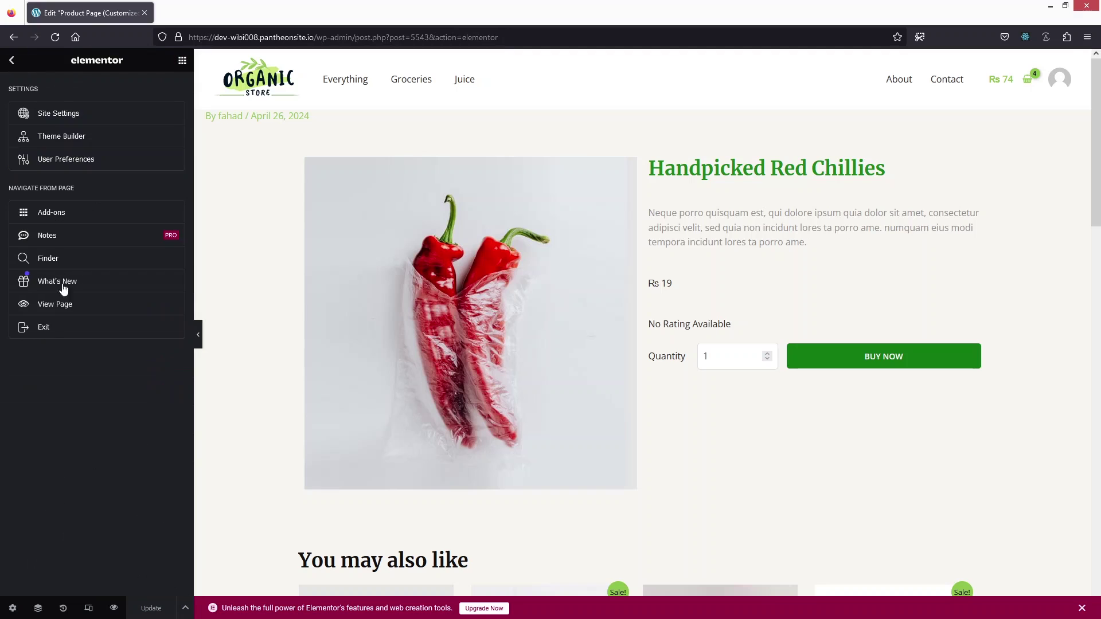
{"action": "left_click", "coordinate": [46, 334]}
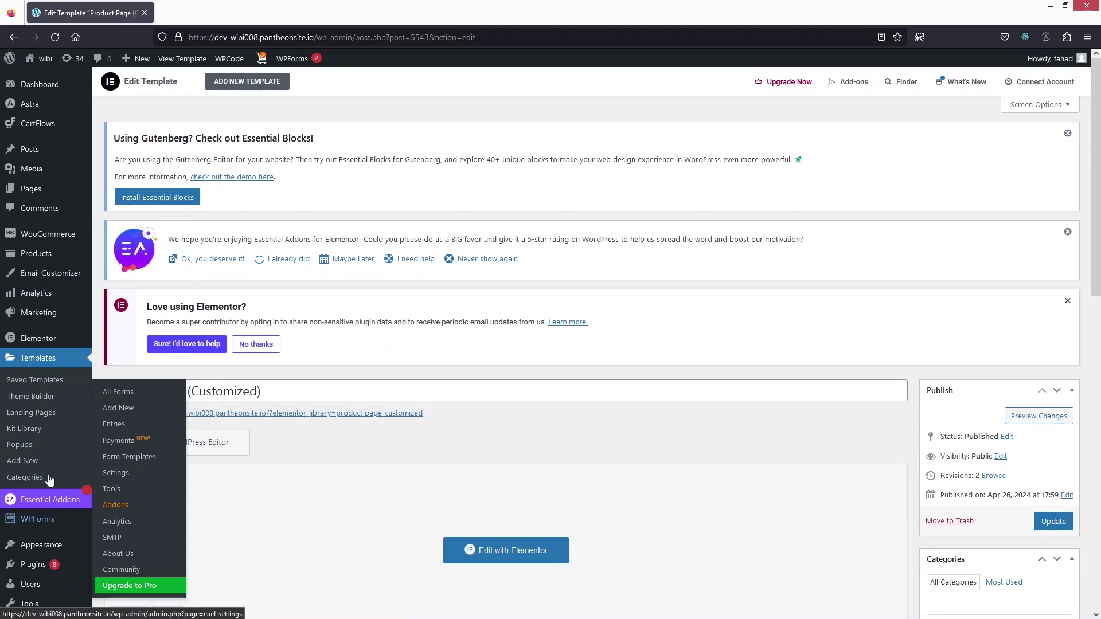
{"action": "scroll", "coordinate": [51, 504], "scroll_direction": "down", "scroll_amount": 3}
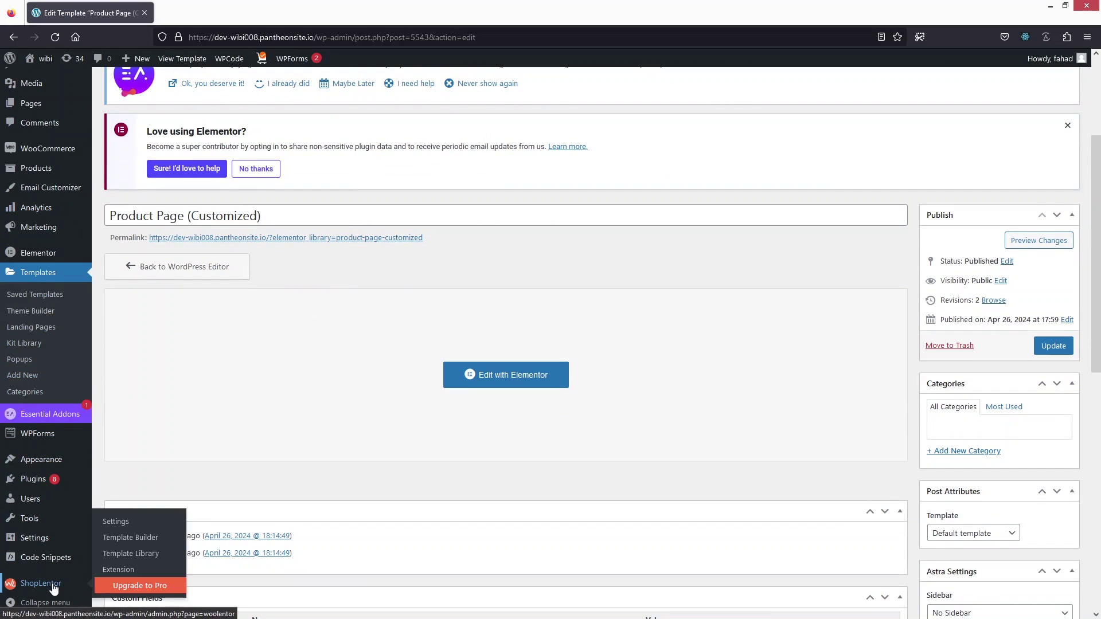
{"action": "left_click", "coordinate": [53, 589]}
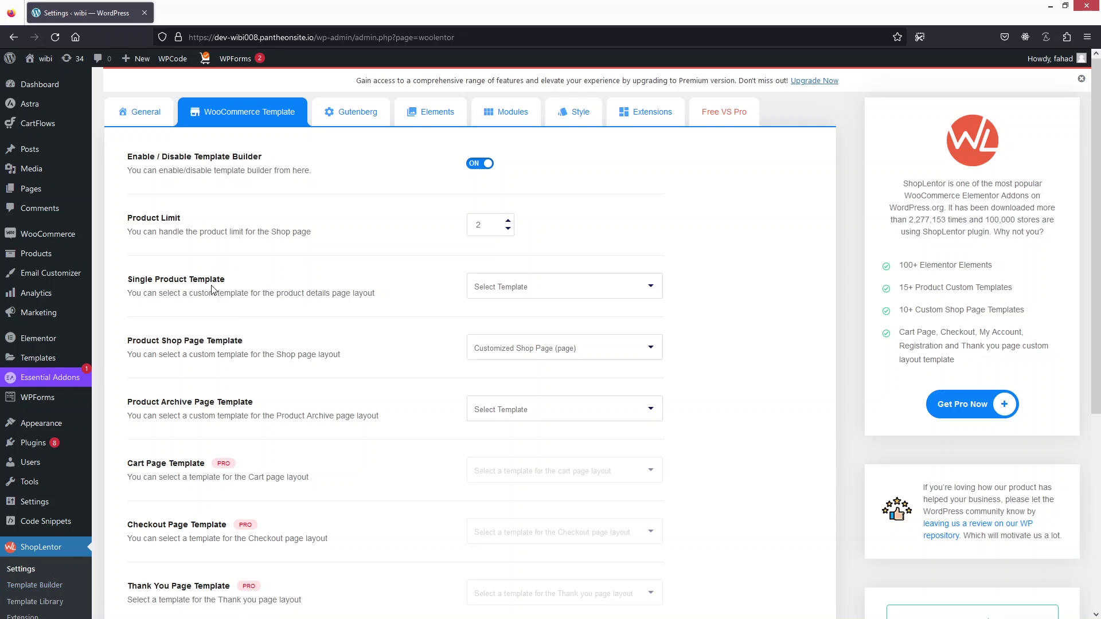
Assign "Product Page (Customized) (page)" as the Single Product Template and save the changes
{"action": "left_click", "coordinate": [546, 295]}
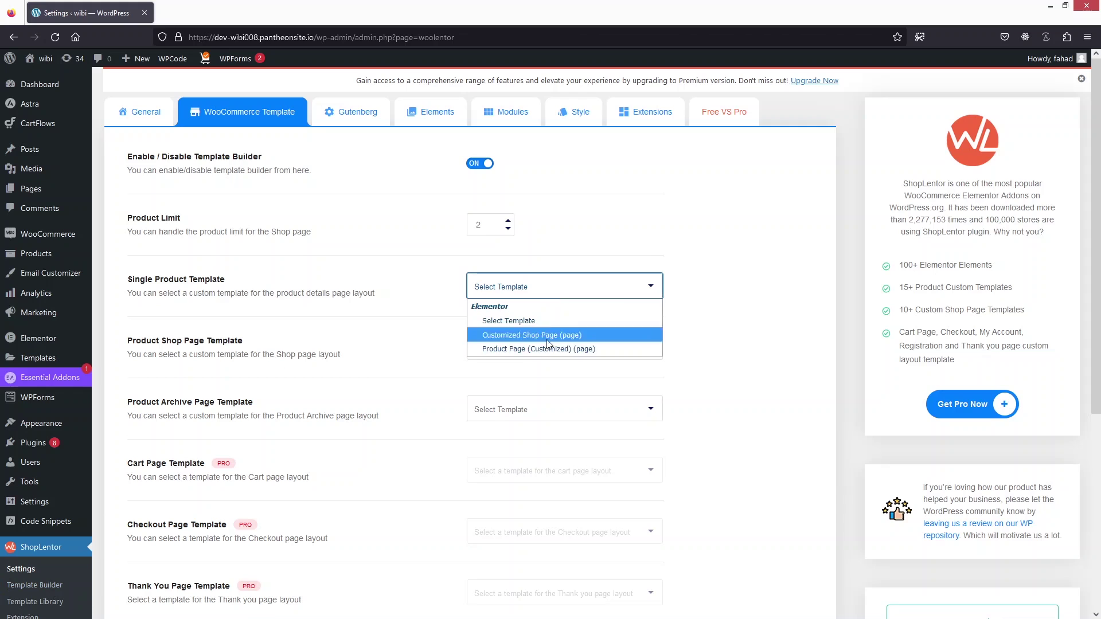
{"action": "left_click", "coordinate": [512, 350]}
{"action": "scroll", "coordinate": [553, 381], "scroll_direction": "down", "scroll_amount": 5}
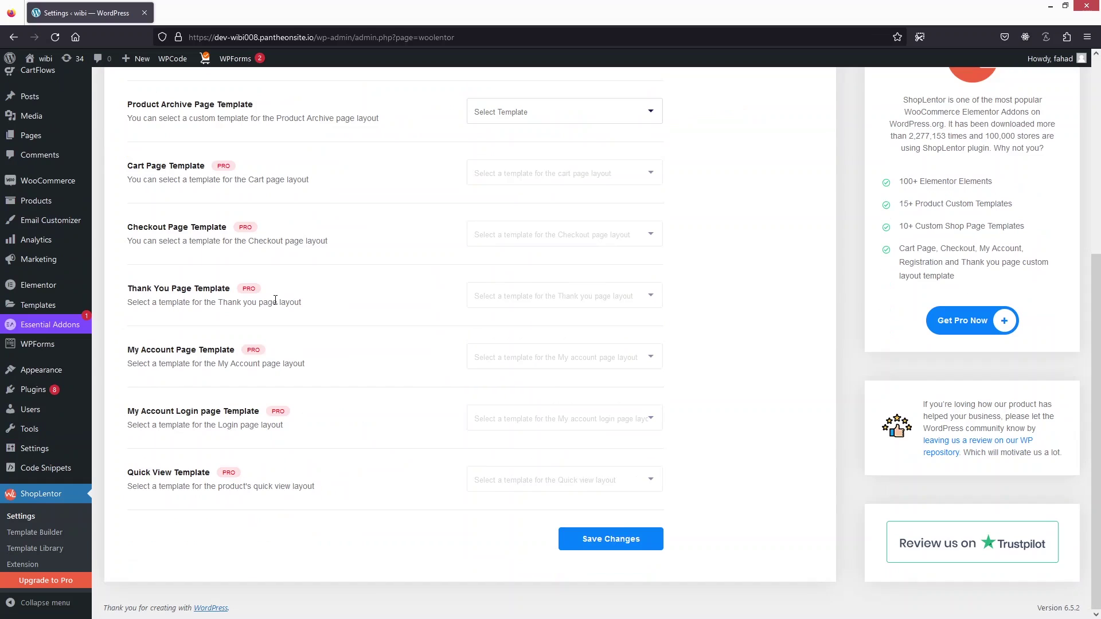
{"action": "left_click", "coordinate": [605, 544]}
Visit the store and open the Pulses From Organic Farm product to examine its page down to the customer reviews
{"action": "mouse_move", "coordinate": [38, 64]}
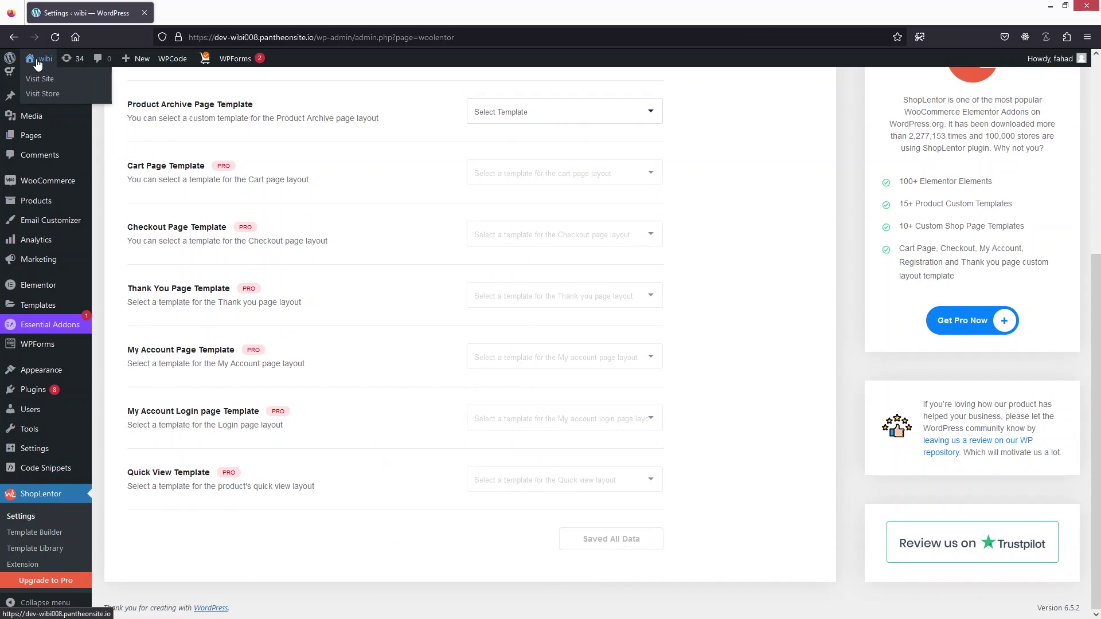
{"action": "left_click", "coordinate": [53, 95]}
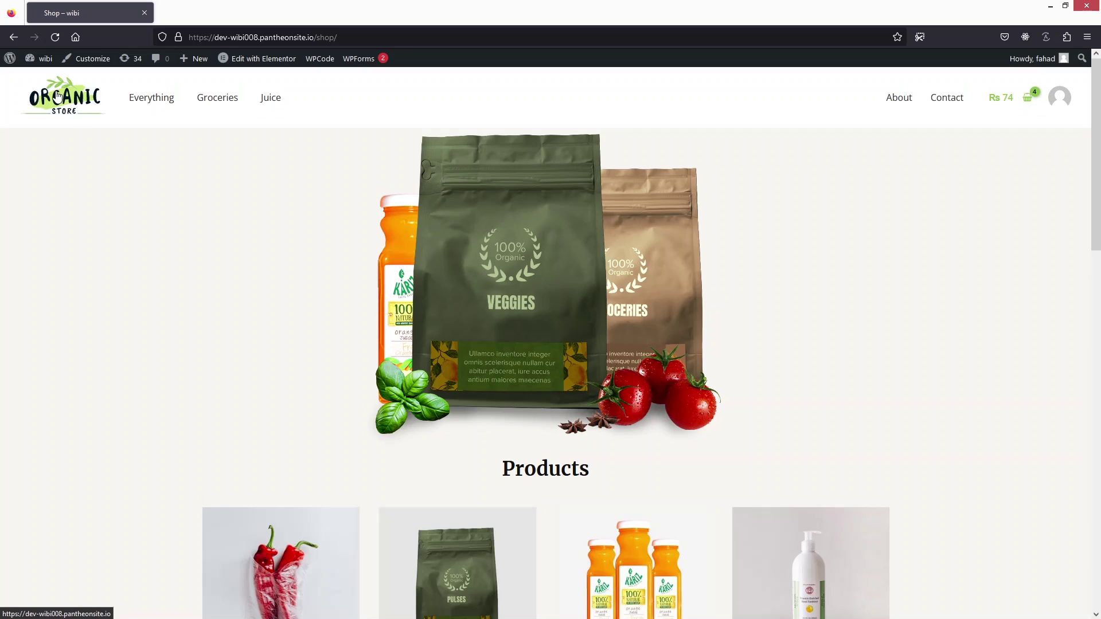
{"action": "scroll", "coordinate": [224, 321], "scroll_direction": "down", "scroll_amount": 4}
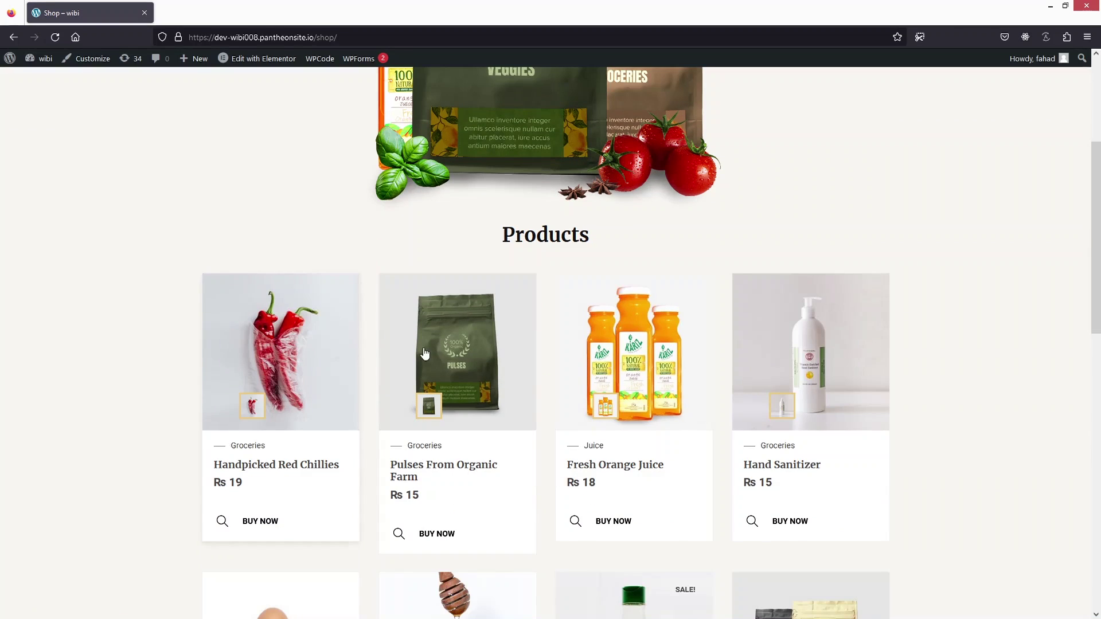
{"action": "left_click", "coordinate": [442, 401]}
{"action": "scroll", "coordinate": [446, 394], "scroll_direction": "down", "scroll_amount": 1}
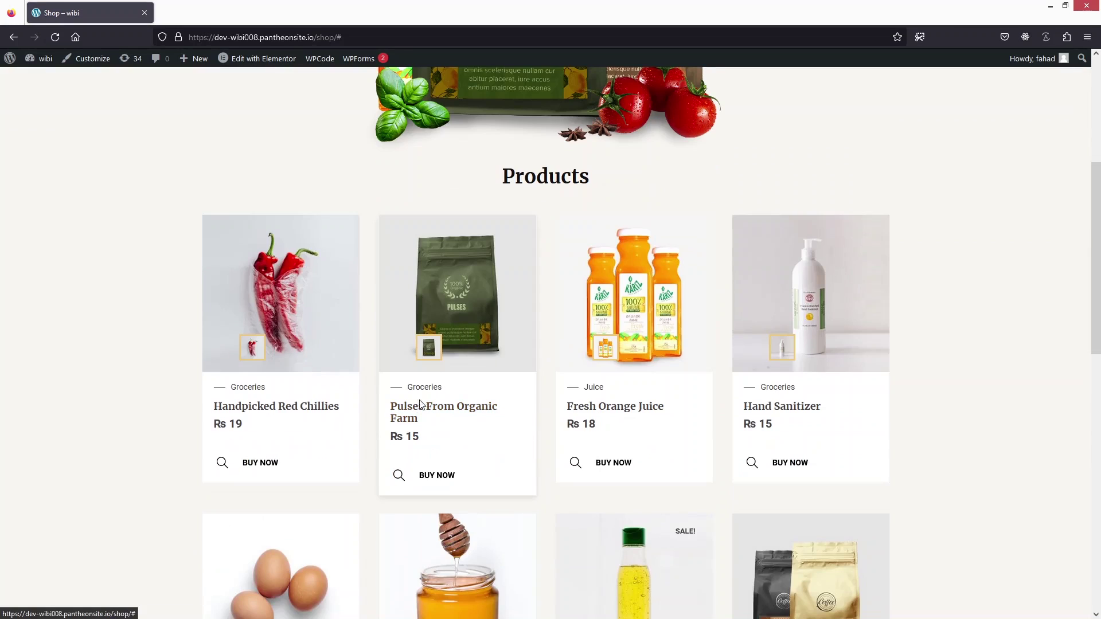
{"action": "left_click", "coordinate": [409, 422]}
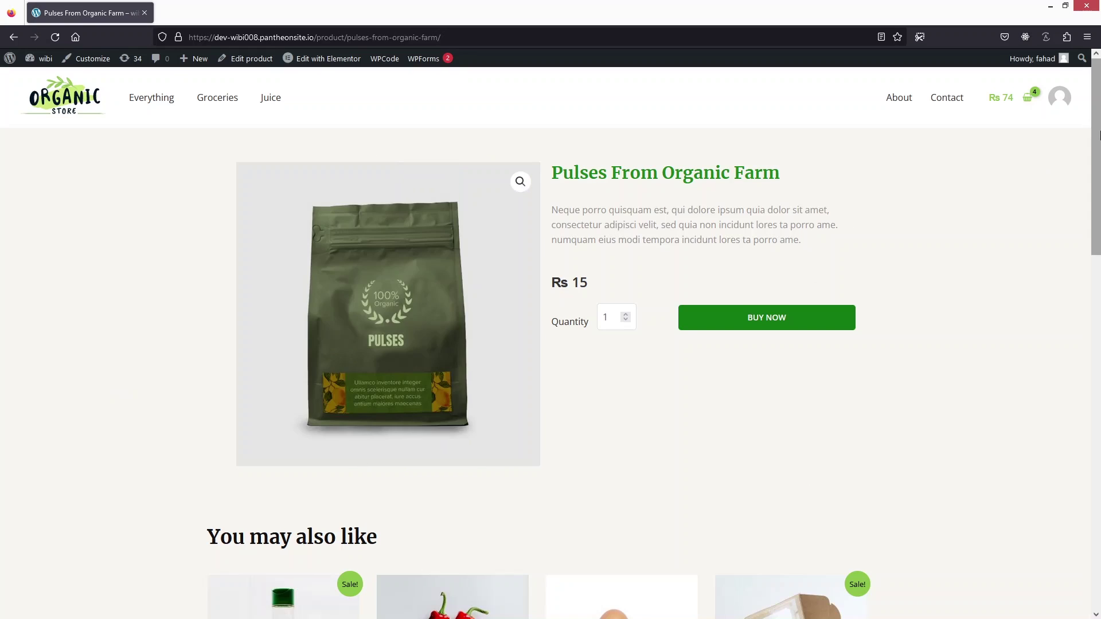
{"action": "left_click_drag", "start_coordinate": [1098, 134], "coordinate": [1098, 292]}
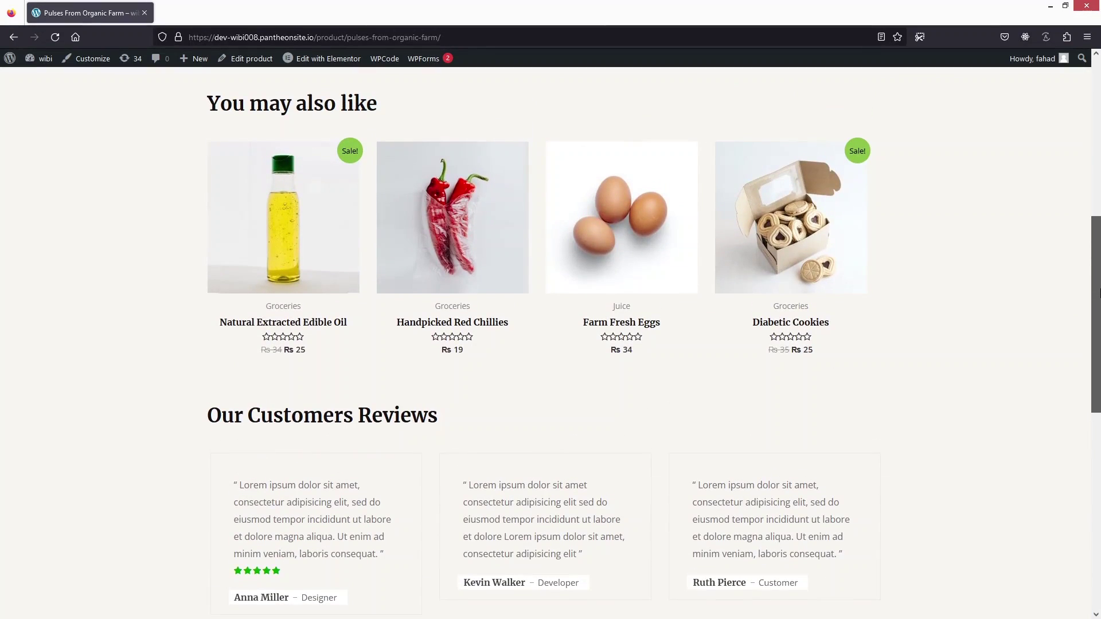